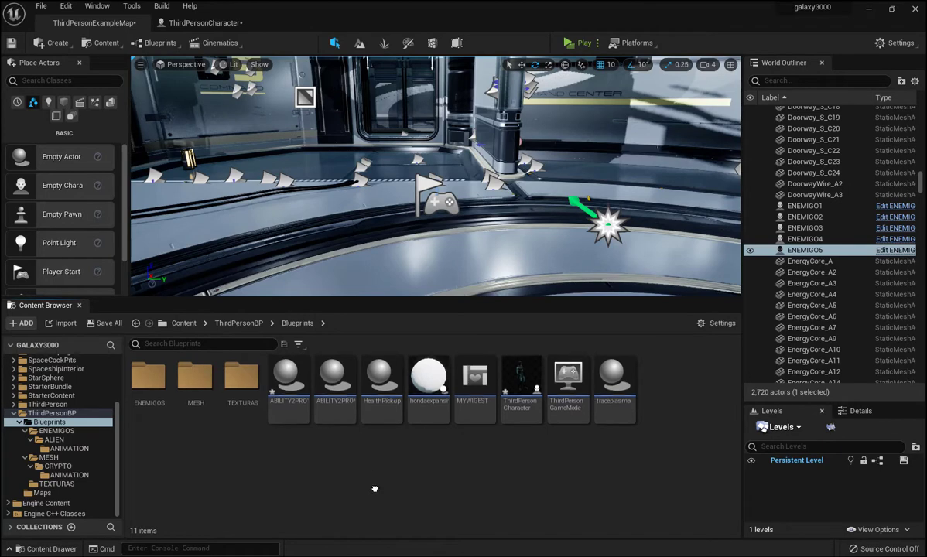
# - Create a new Blueprint class with HUD as its parent and name it MYHUD
pyautogui.rightClick(433, 461)
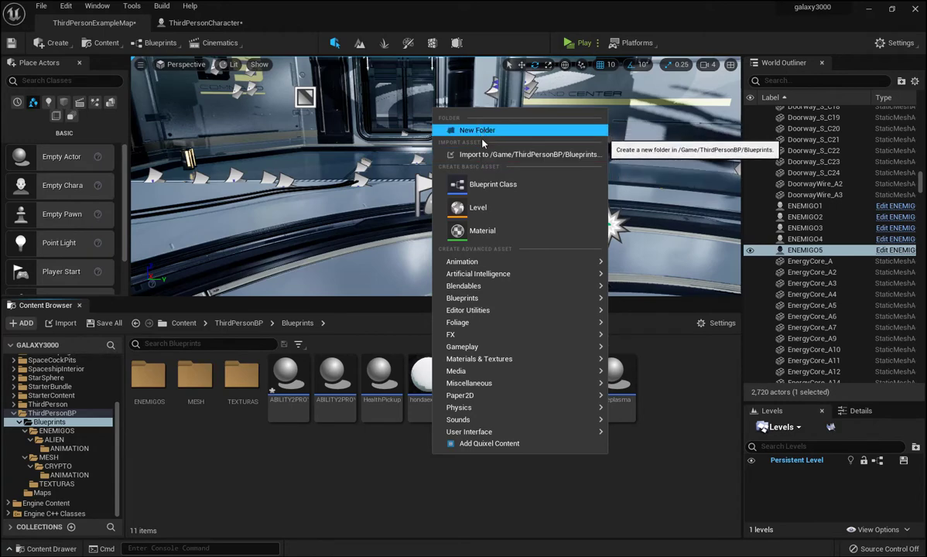
pyautogui.click(490, 188)
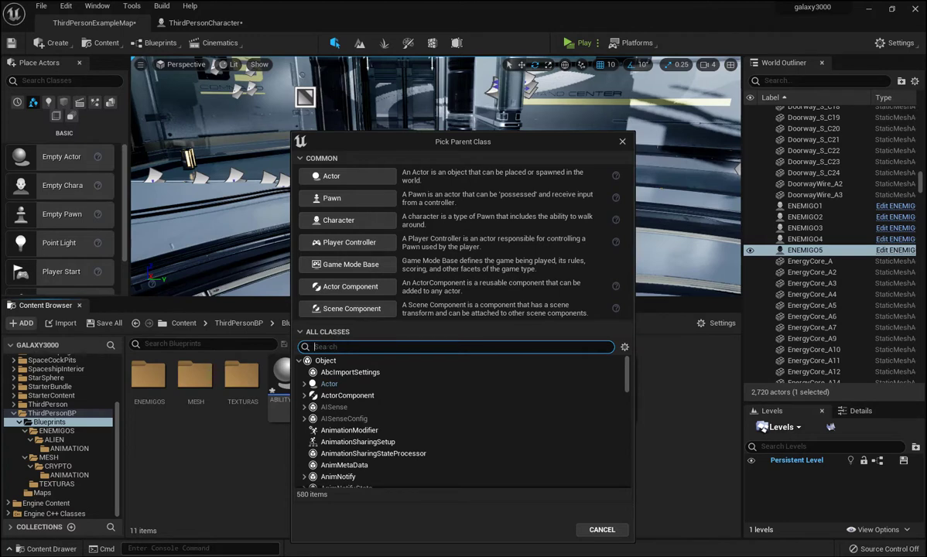
pyautogui.write('hud')
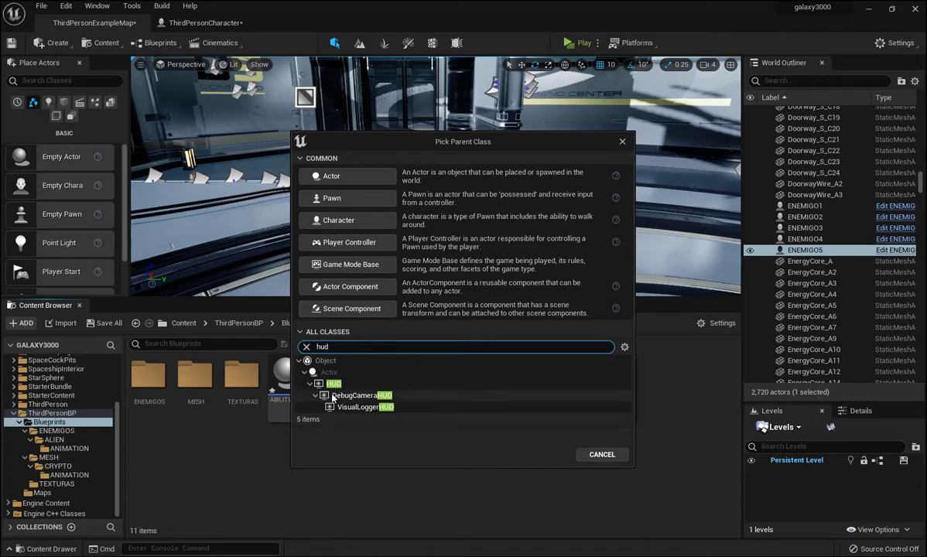
pyautogui.click(335, 384)
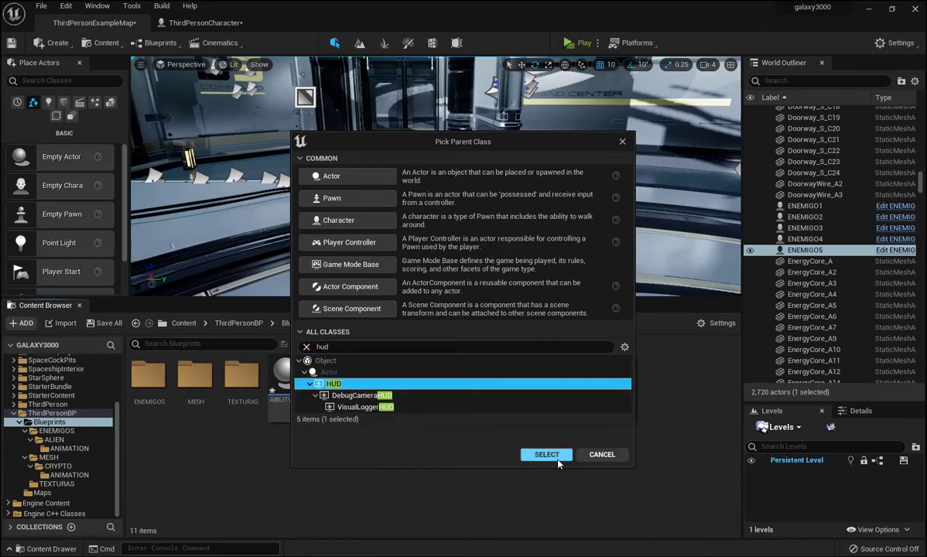
pyautogui.click(508, 455)
pyautogui.write('MYHUD')
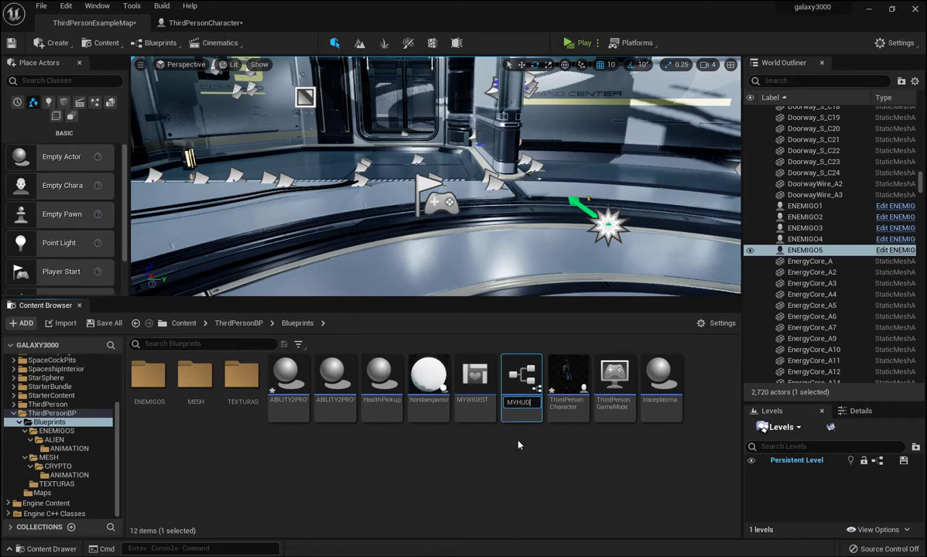
pyautogui.press('Return')
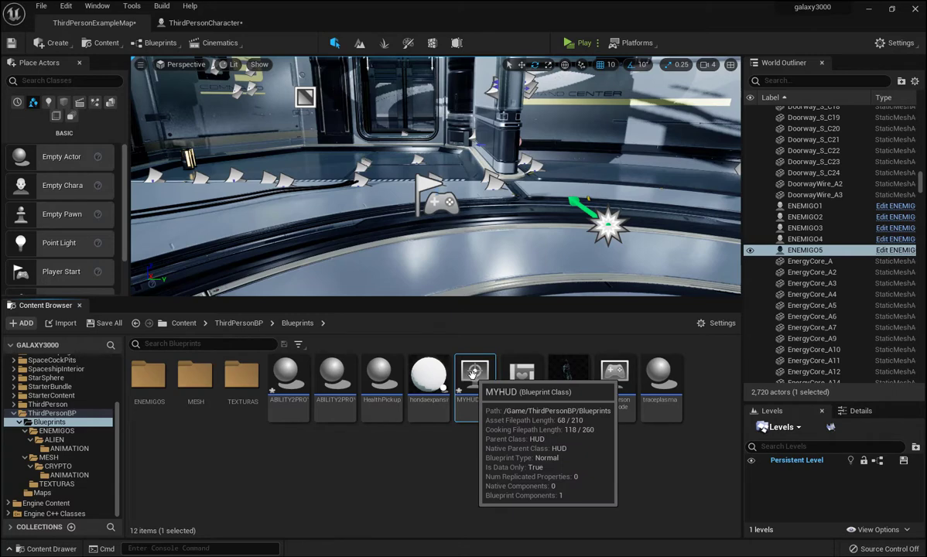
# - Open the MYHUD Blueprint and pan its Event Graph past the greyed default event nodes
pyautogui.doubleClick(476, 385)
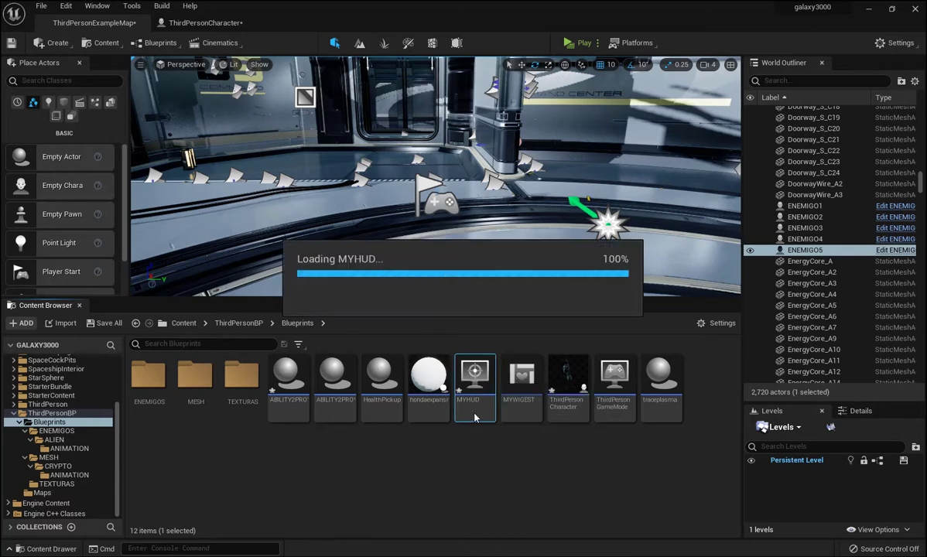
pyautogui.moveTo(370, 367); pyautogui.dragTo(261, 361, button='right')
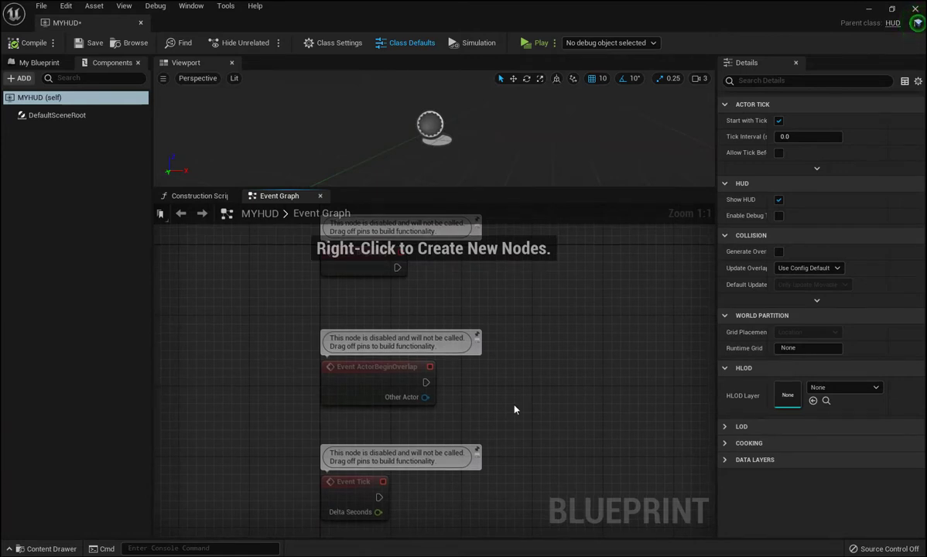
pyautogui.moveTo(516, 408); pyautogui.dragTo(282, 393, button='right')
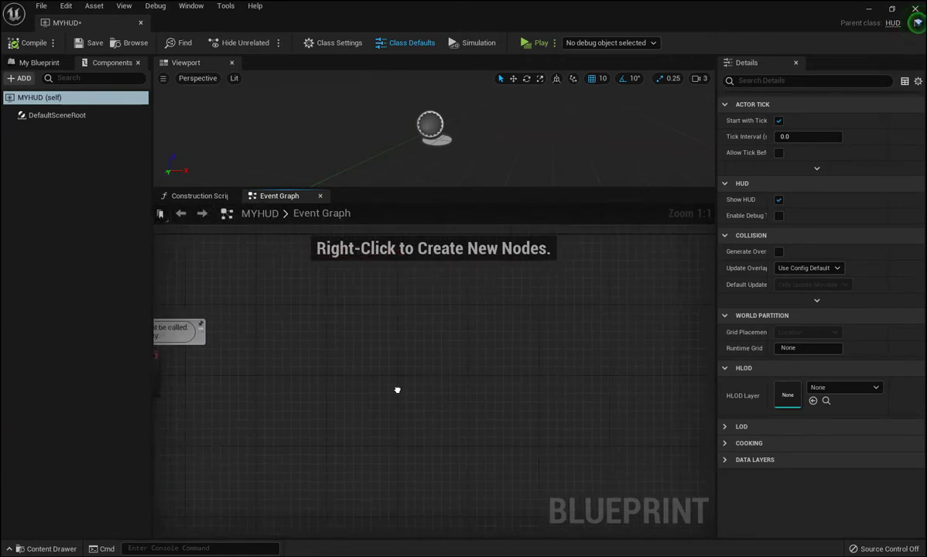
pyautogui.moveTo(398, 390); pyautogui.dragTo(364, 389, button='right')
# - Add an Event Receive Draw HUD node and pull a wire from its execution pin
pyautogui.rightClick(353, 356)
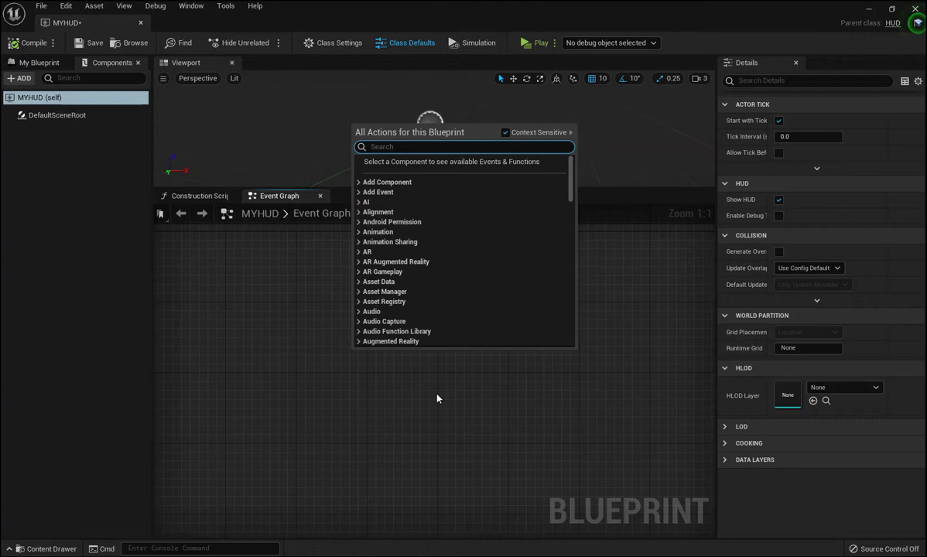
pyautogui.write('EV')
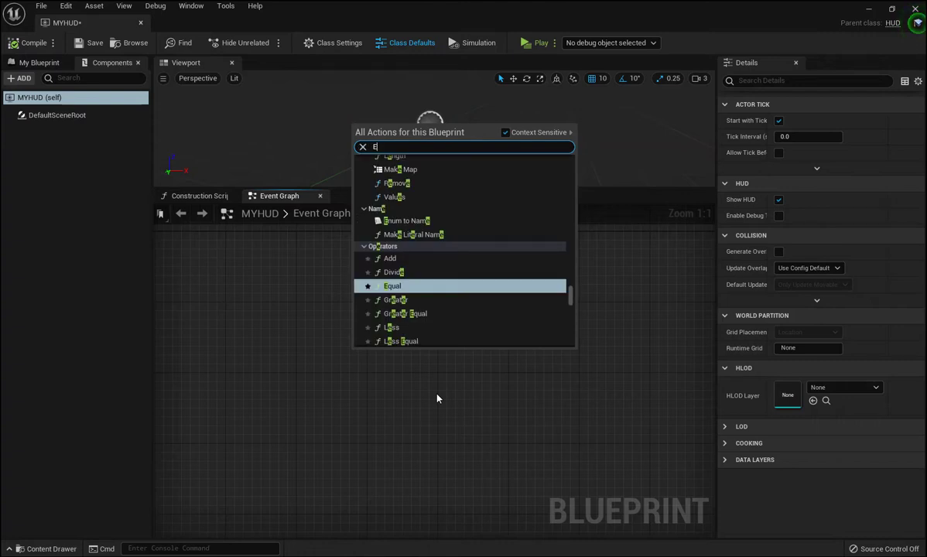
pyautogui.write('E')
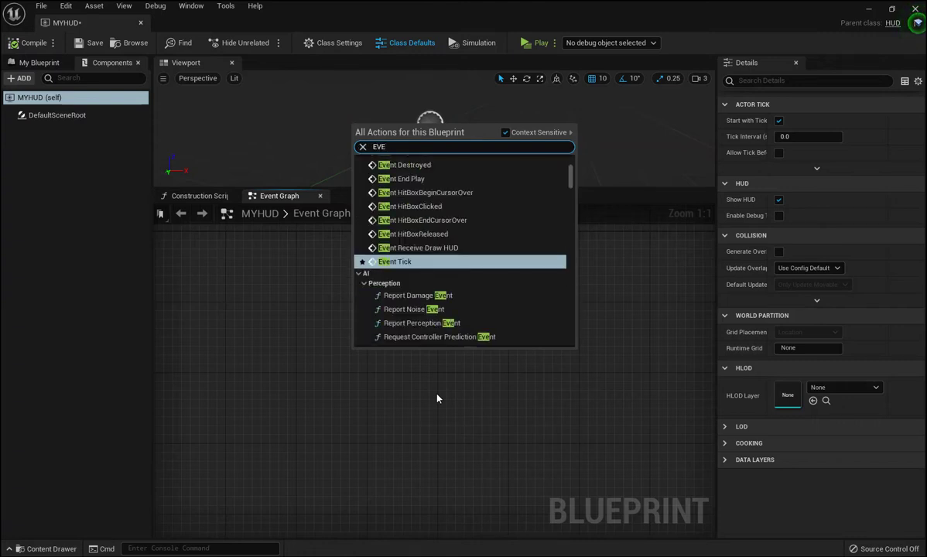
pyautogui.click(443, 249)
pyautogui.moveTo(433, 288); pyautogui.dragTo(354, 250, button='right')
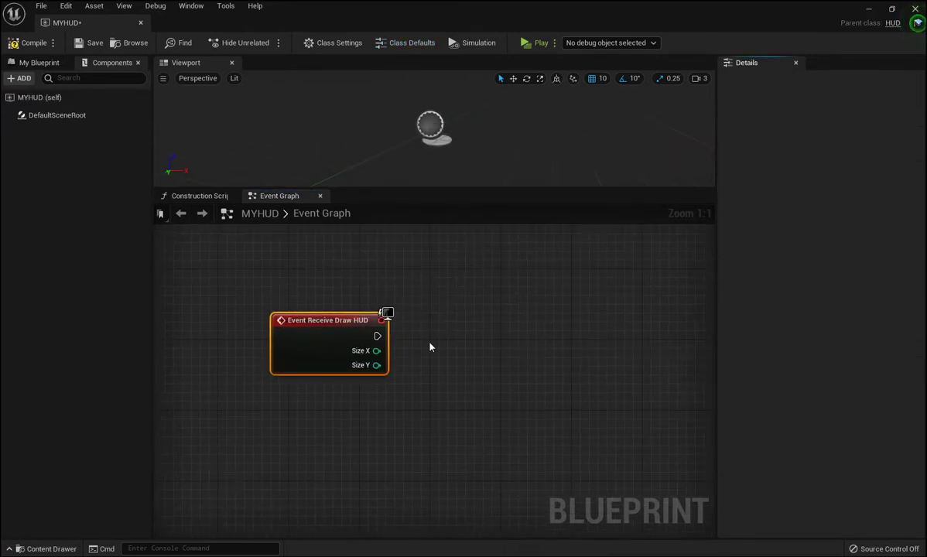
pyautogui.moveTo(416, 359); pyautogui.dragTo(382, 330, button='right')
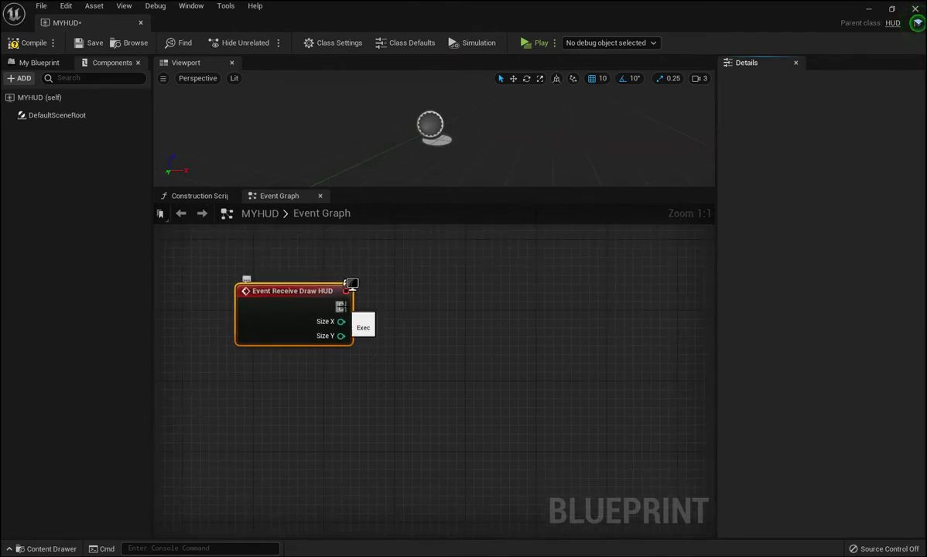
pyautogui.moveTo(341, 307); pyautogui.dragTo(549, 311)
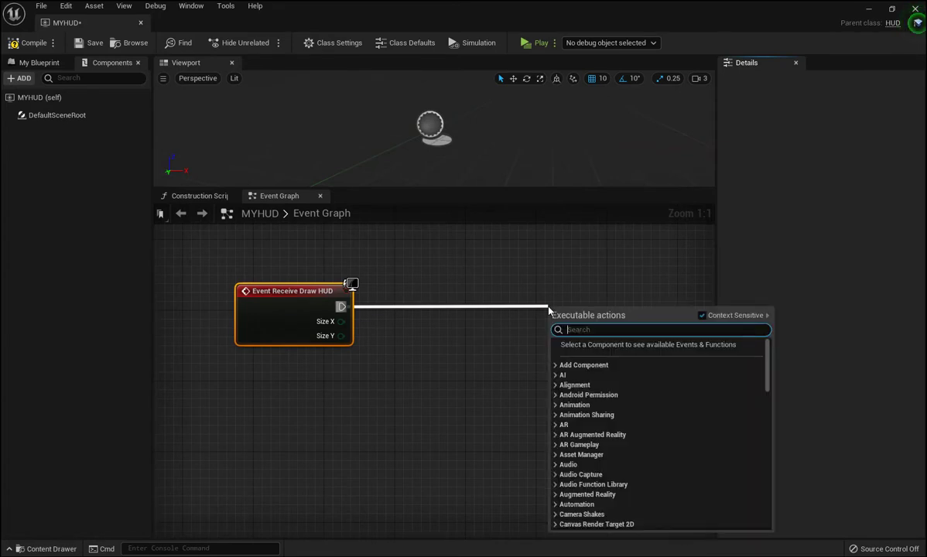
# - Add a Draw Rect node wired to the Draw HUD event, and a Divide node fed by Size X
pyautogui.write('DR')
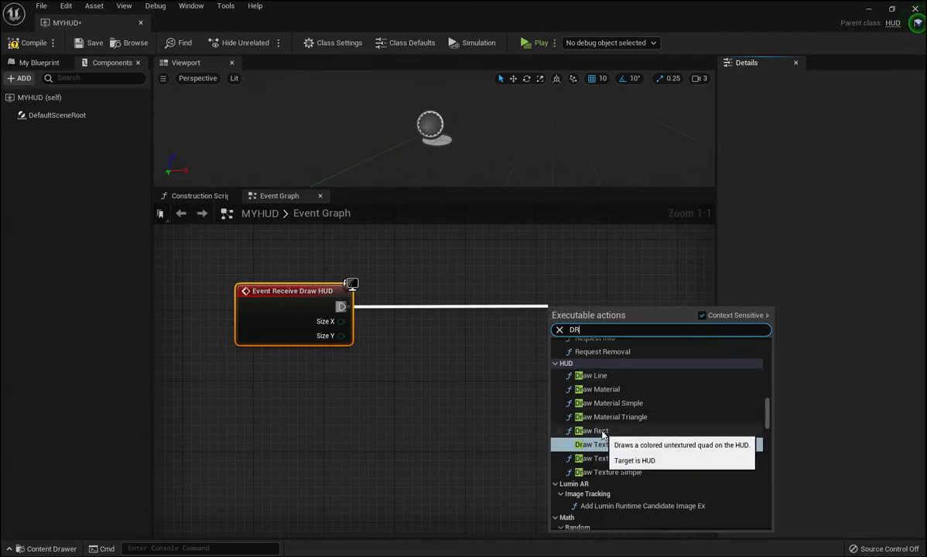
pyautogui.click(603, 432)
pyautogui.moveTo(499, 383); pyautogui.dragTo(408, 363, button='right')
pyautogui.moveTo(497, 295)
pyautogui.mouseDown()
pyautogui.moveTo(499, 277)
pyautogui.moveTo(525, 277)
pyautogui.mouseUp()
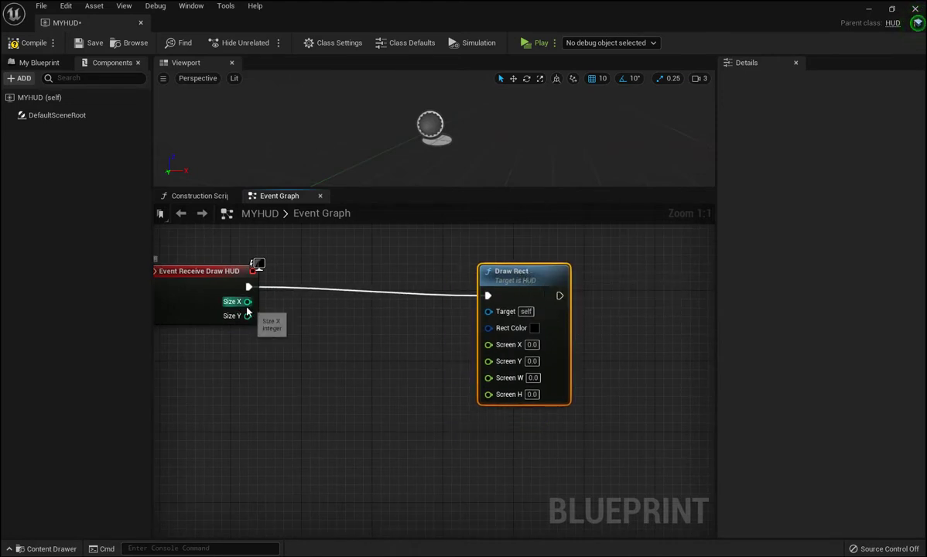
pyautogui.moveTo(247, 308); pyautogui.dragTo(287, 309)
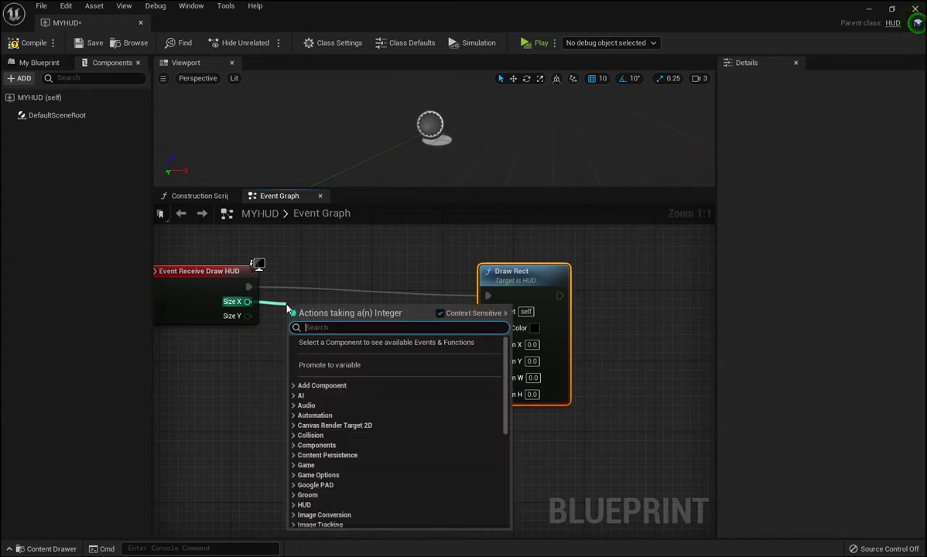
pyautogui.write('/')
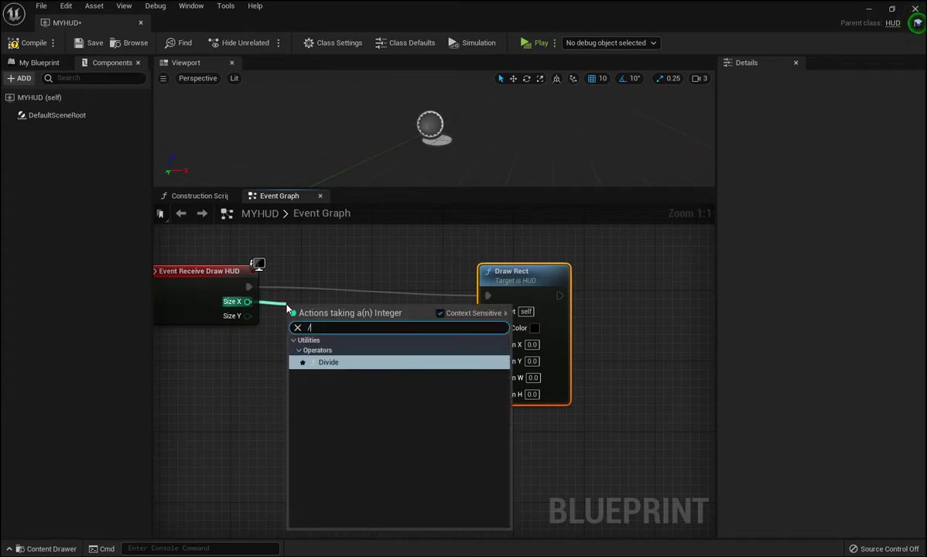
pyautogui.click(334, 367)
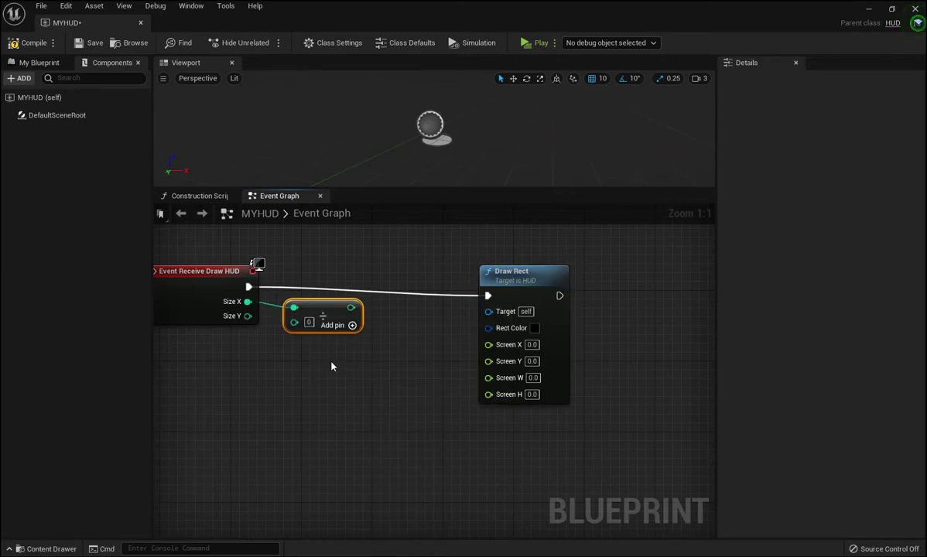
# - Duplicate the Divide node for Size Y and set both divisors to 2
pyautogui.hotkey('ctrl', 'c')
pyautogui.hotkey('ctrl', 'v')
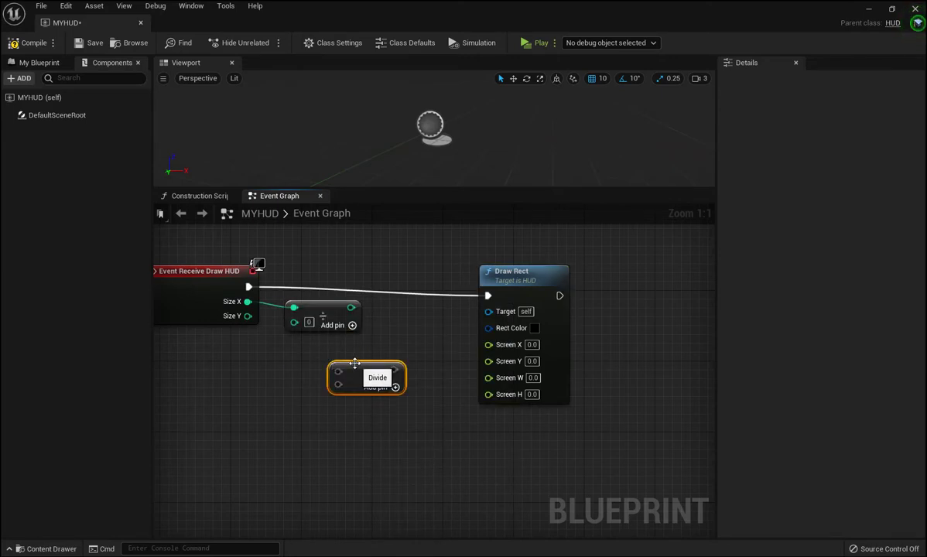
pyautogui.moveTo(356, 362); pyautogui.dragTo(312, 344)
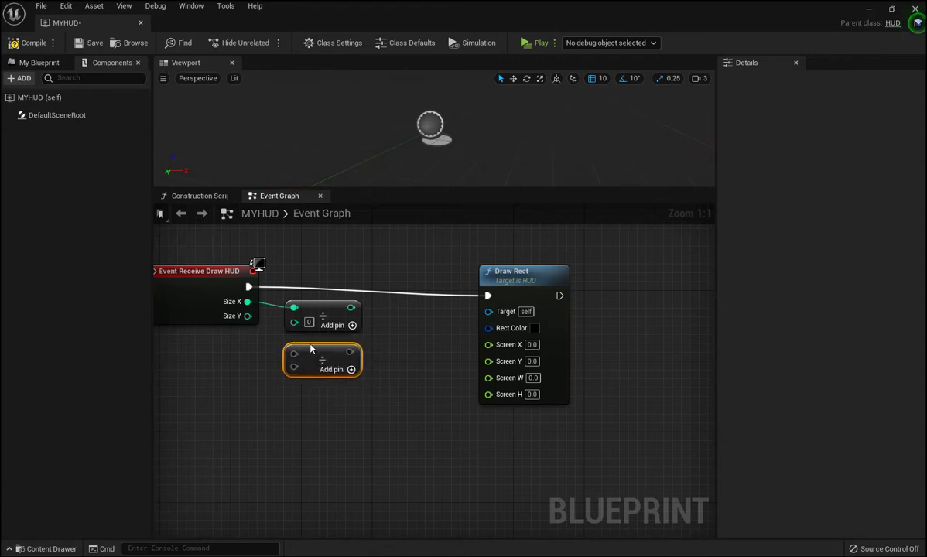
pyautogui.moveTo(248, 317); pyautogui.dragTo(294, 354)
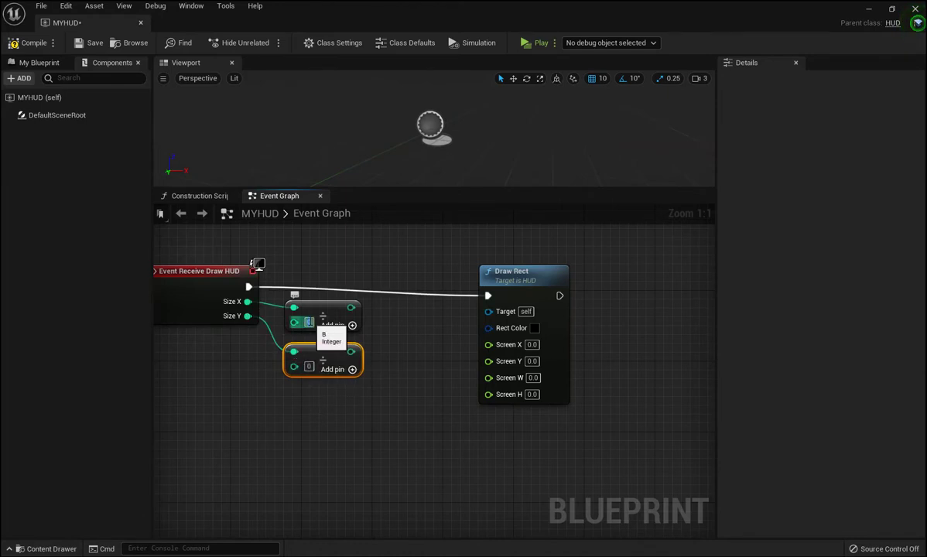
pyautogui.write('2')
pyautogui.click(309, 367)
pyautogui.write('2')
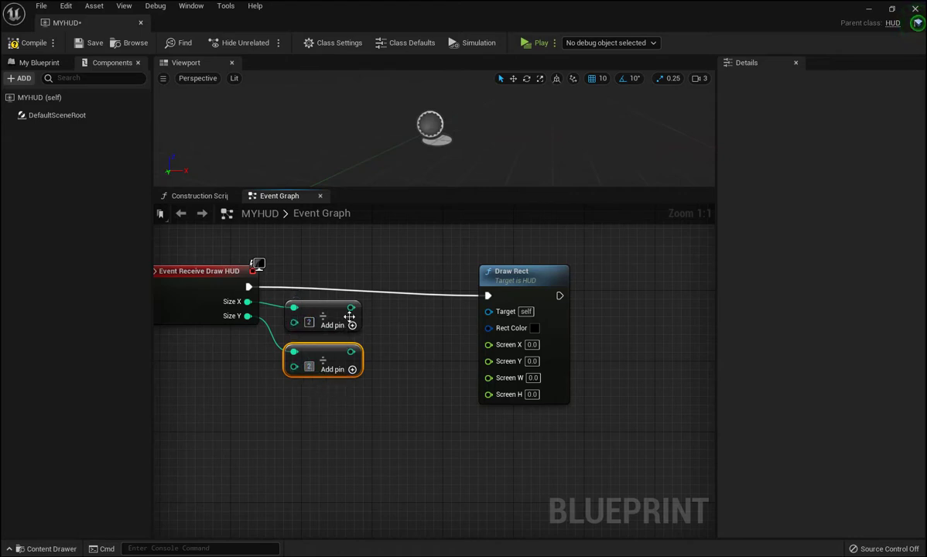
# - Connect the Divide results to Screen X and Y, and set Screen W and H to 2
pyautogui.moveTo(352, 307)
pyautogui.mouseDown()
pyautogui.moveTo(467, 350)
pyautogui.moveTo(488, 344)
pyautogui.mouseUp()
pyautogui.moveTo(351, 353); pyautogui.dragTo(490, 361)
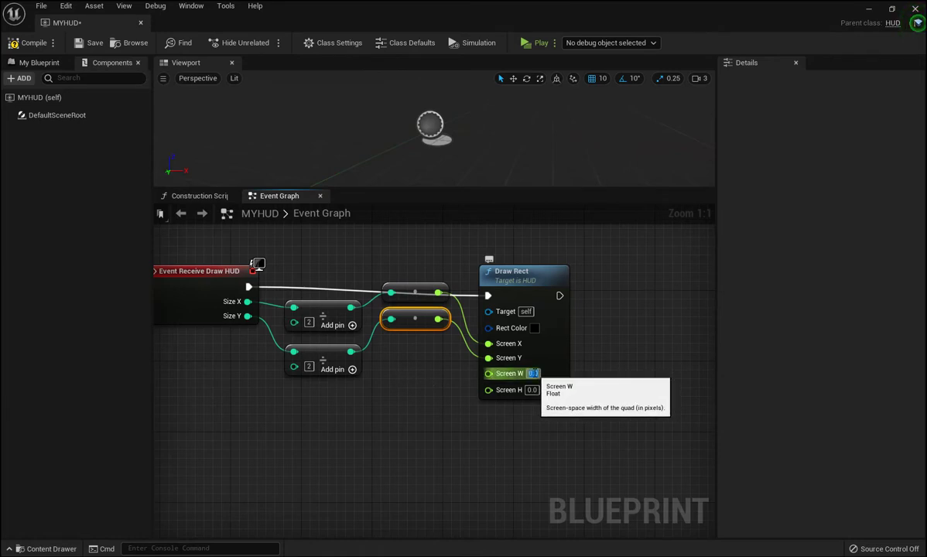
pyautogui.write('2')
pyautogui.click(532, 390)
pyautogui.write('2')
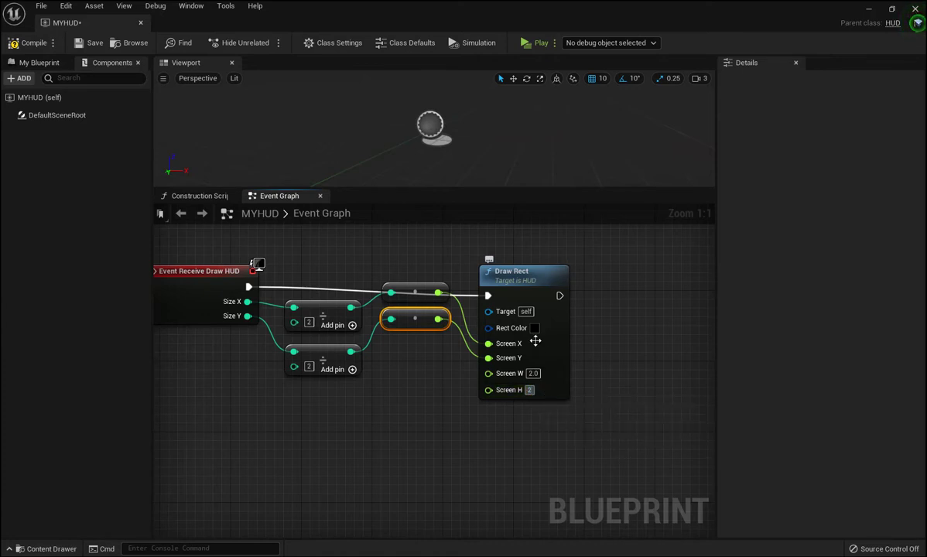
pyautogui.click(534, 328)
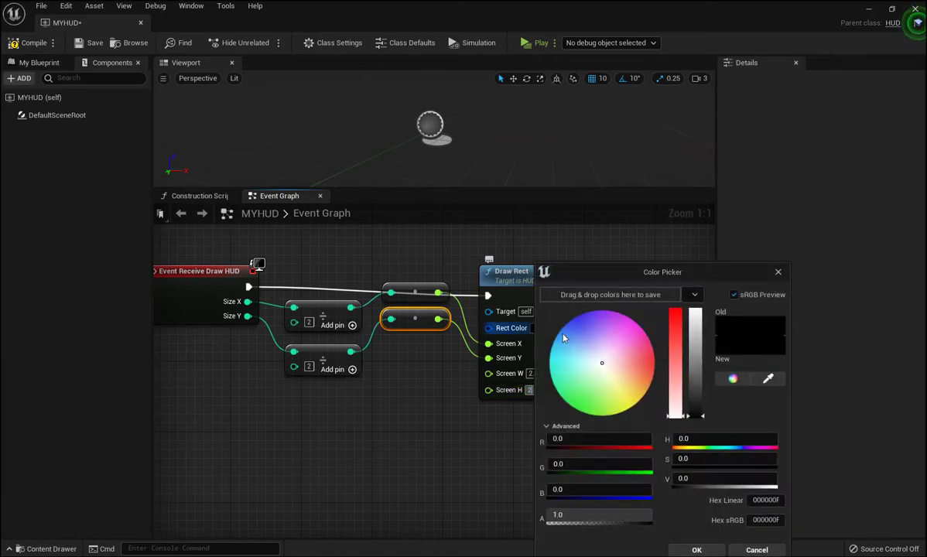
# - Make the Draw Rect colour full-saturation red, then compile and save MYHUD
pyautogui.click(674, 312)
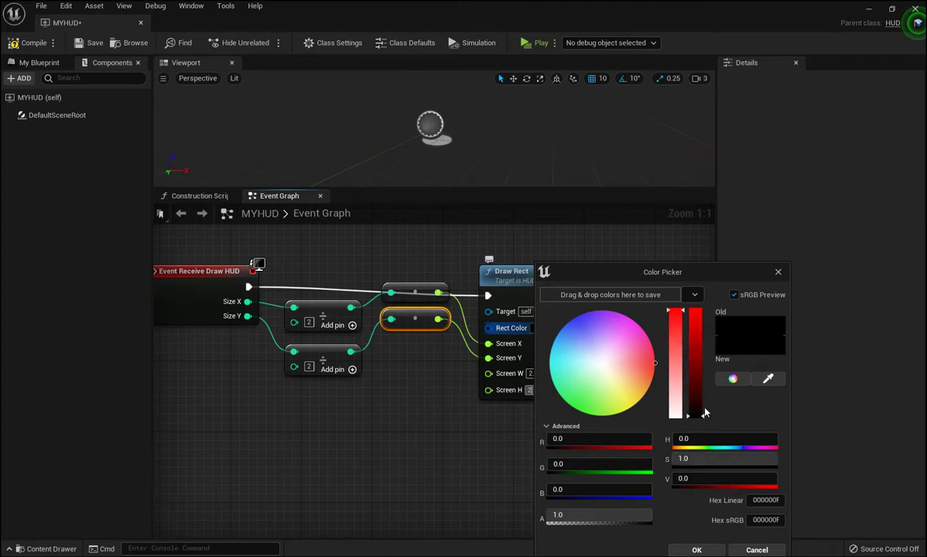
pyautogui.moveTo(703, 419); pyautogui.dragTo(700, 312)
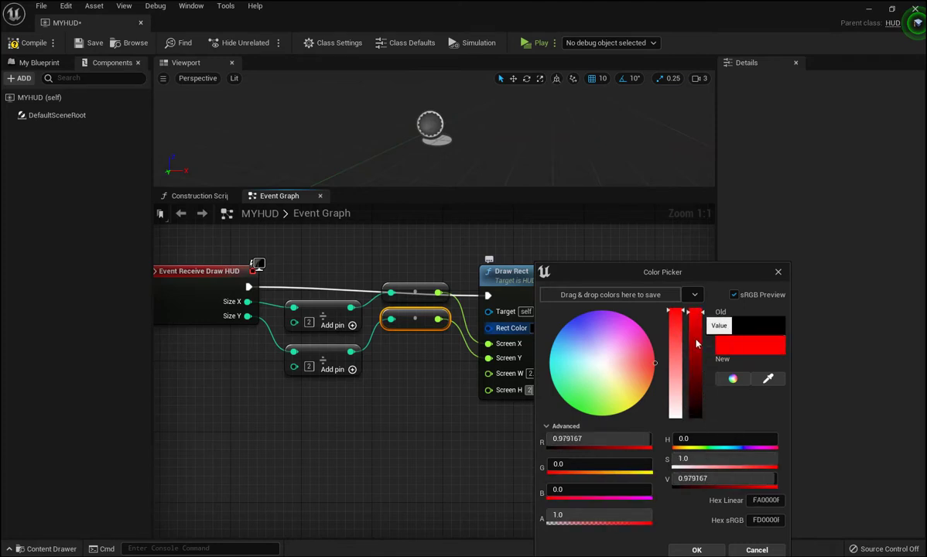
pyautogui.click(697, 550)
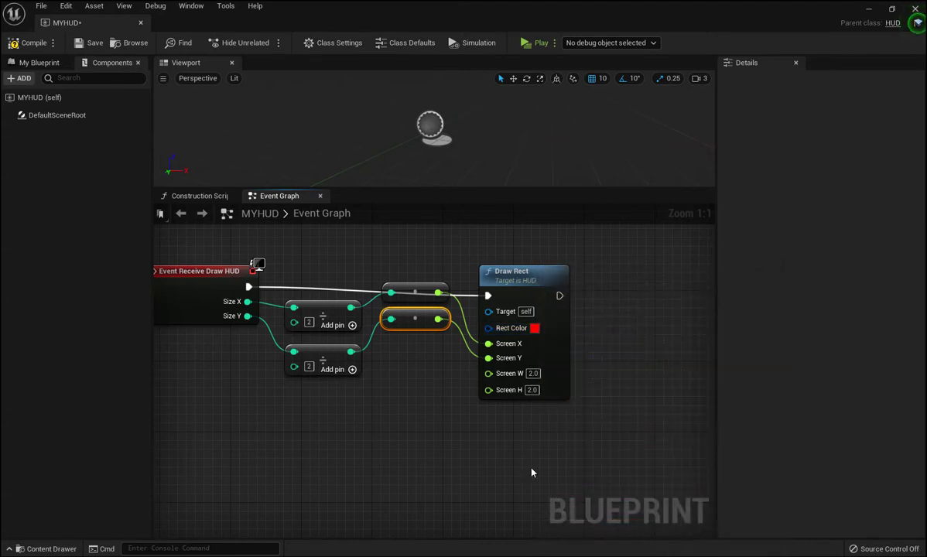
pyautogui.click(25, 43)
pyautogui.click(95, 44)
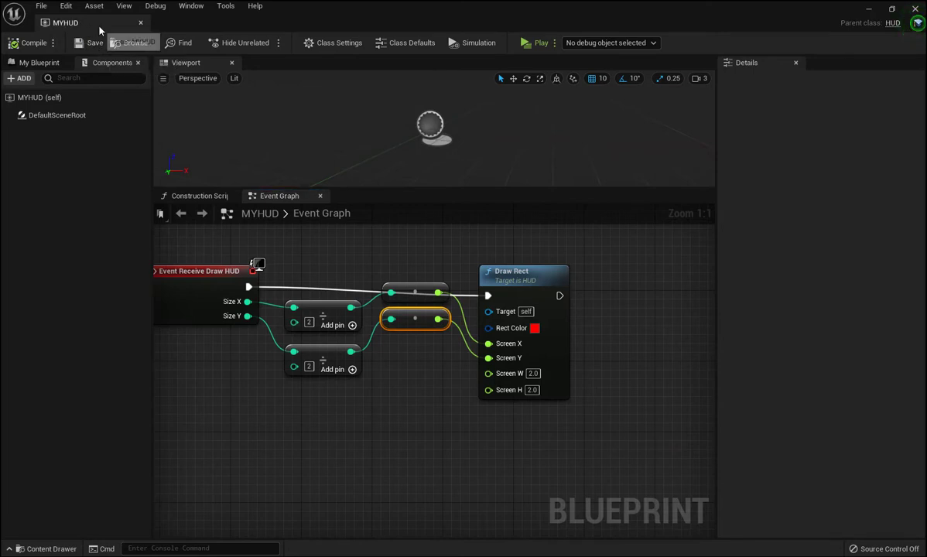
pyautogui.click(139, 24)
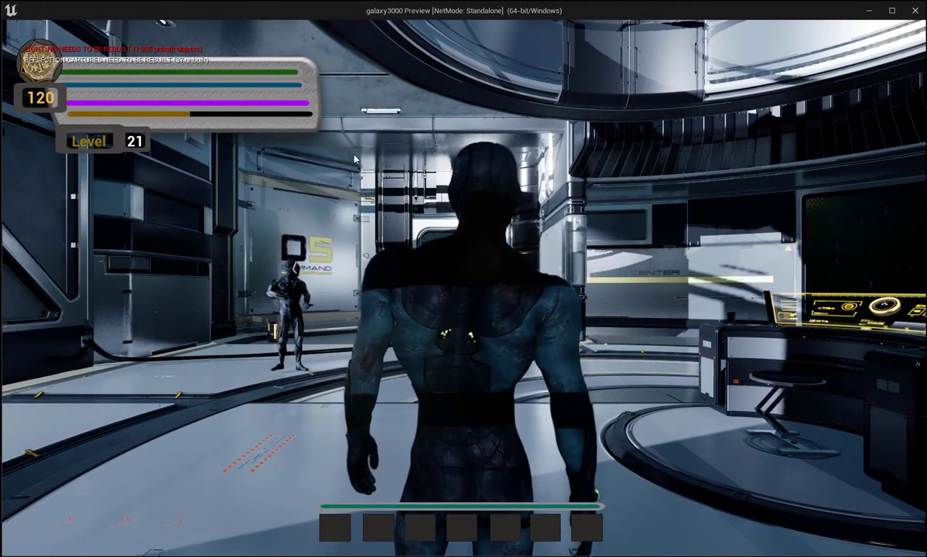
pyautogui.press('w')
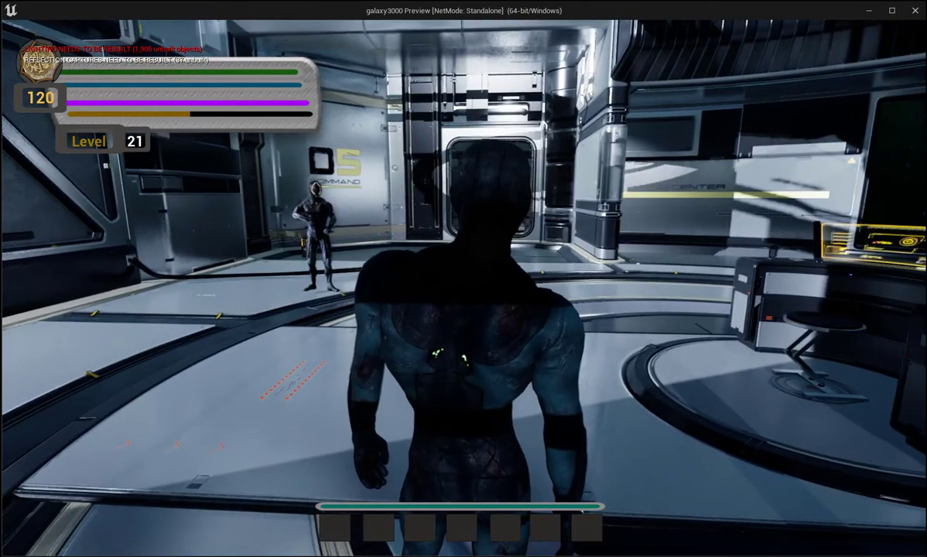
pyautogui.press('w')
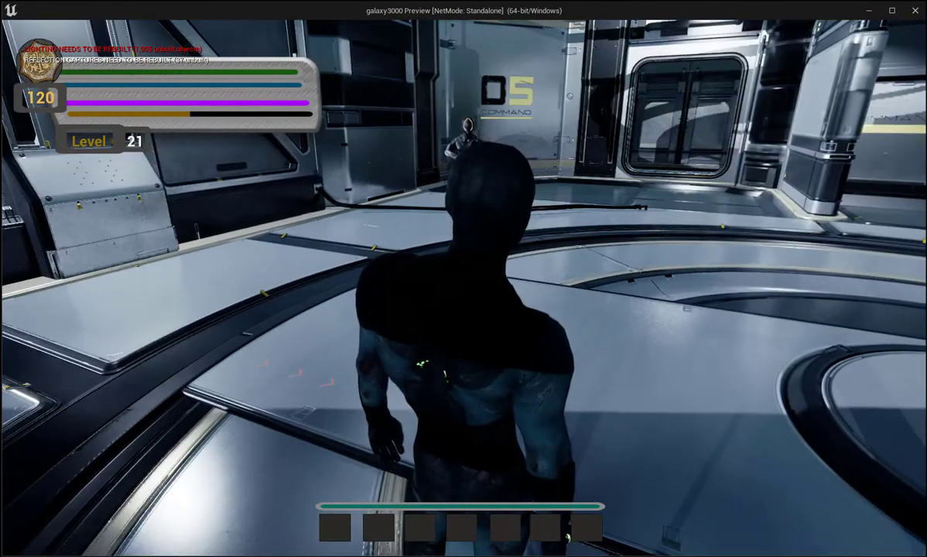
pyautogui.press('w')
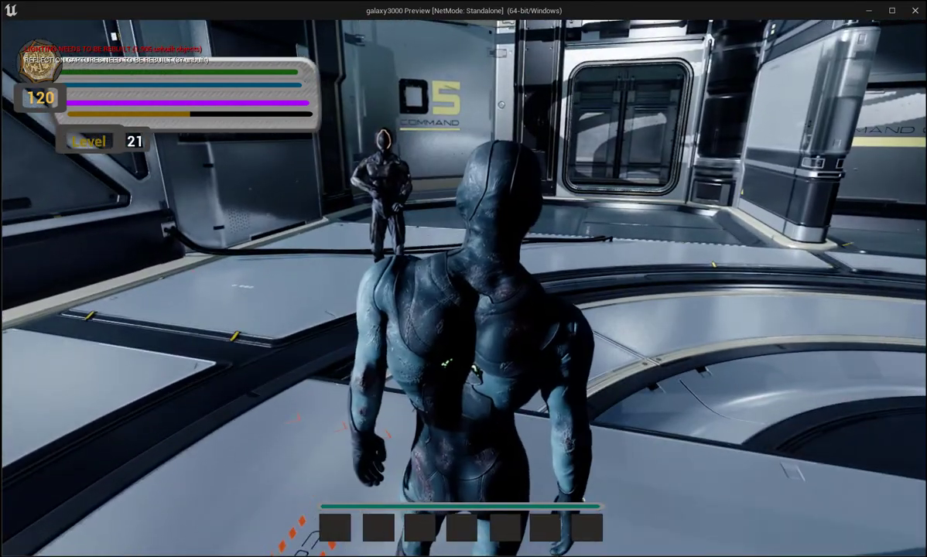
pyautogui.press('w')
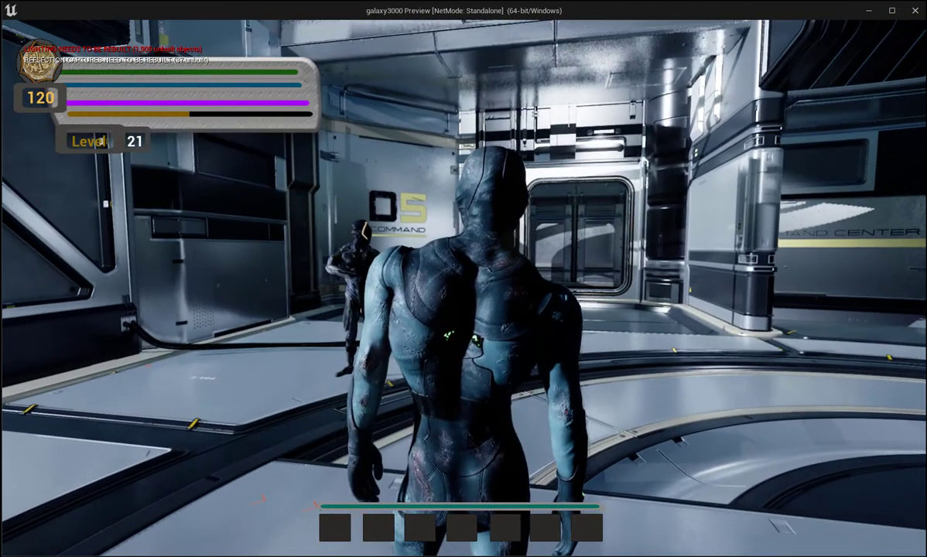
pyautogui.press('a')
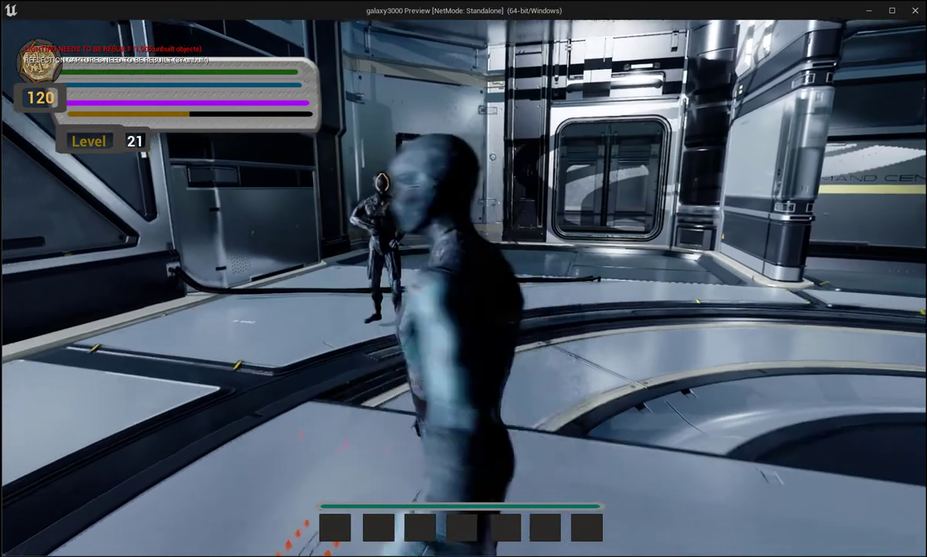
pyautogui.press('s')
pyautogui.press('w')
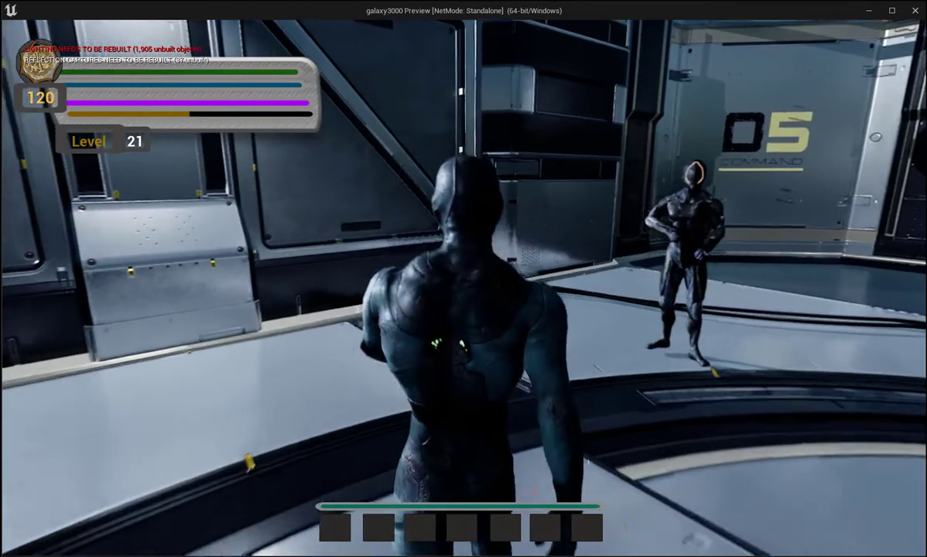
pyautogui.press('w')
pyautogui.press('w')
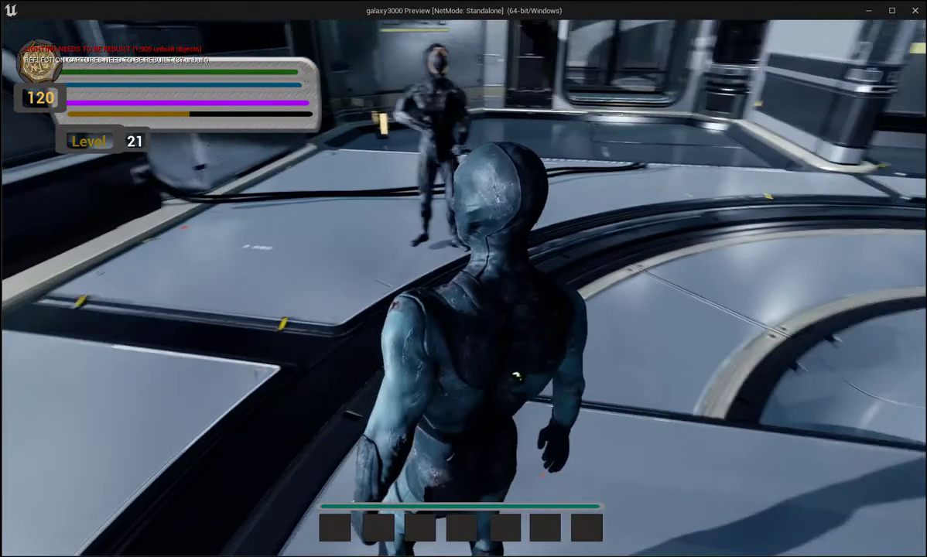
pyautogui.press('s')
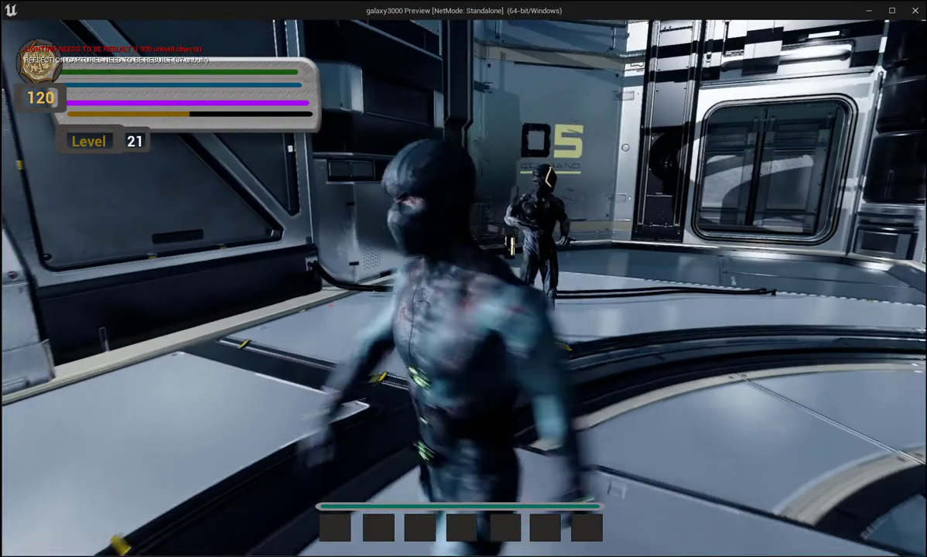
pyautogui.press('w')
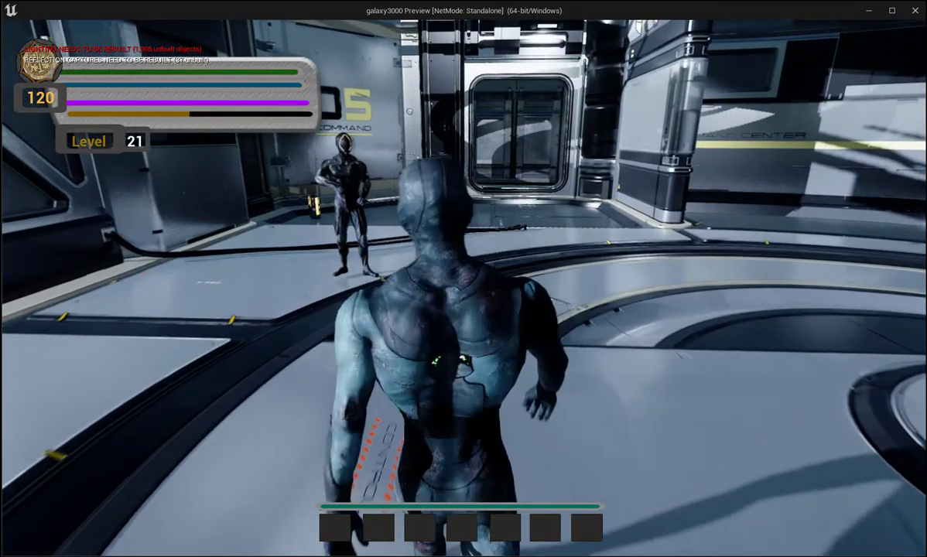
pyautogui.press('w')
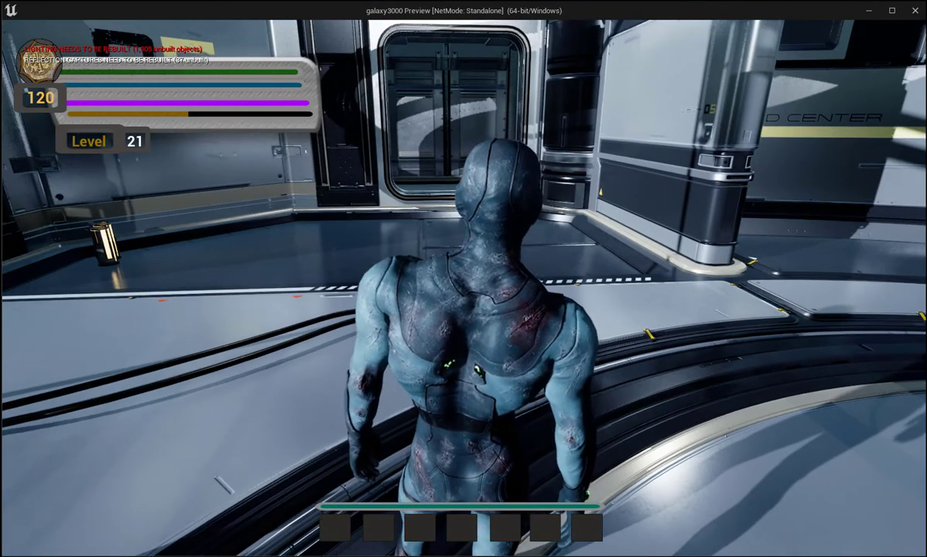
pyautogui.press('s')
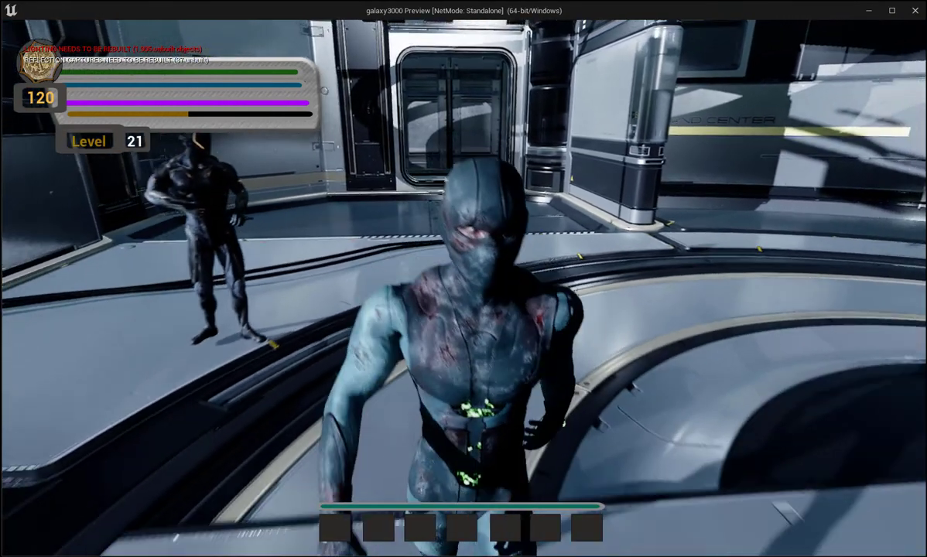
pyautogui.press('w')
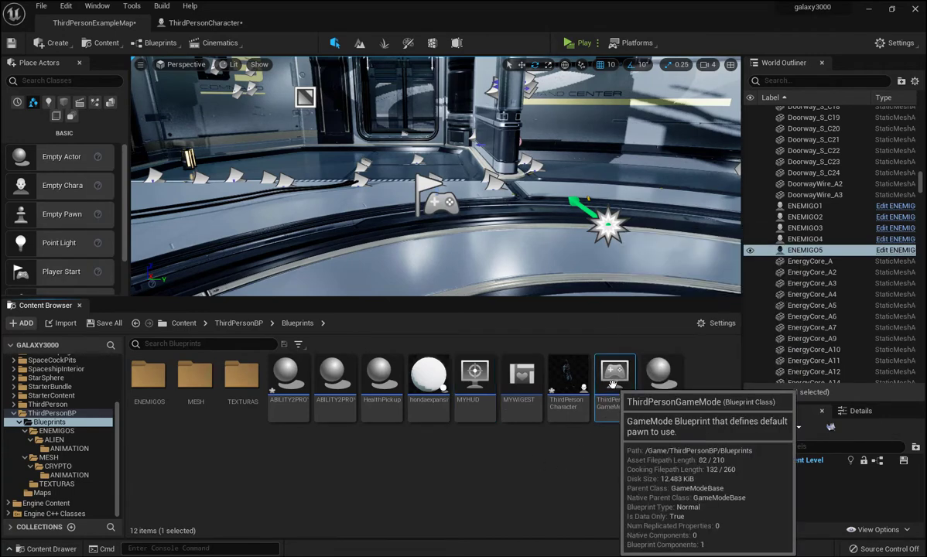
# - Set ThirdPersonGameMode's HUD Class to MYHUD and close its editor
pyautogui.doubleClick(613, 380)
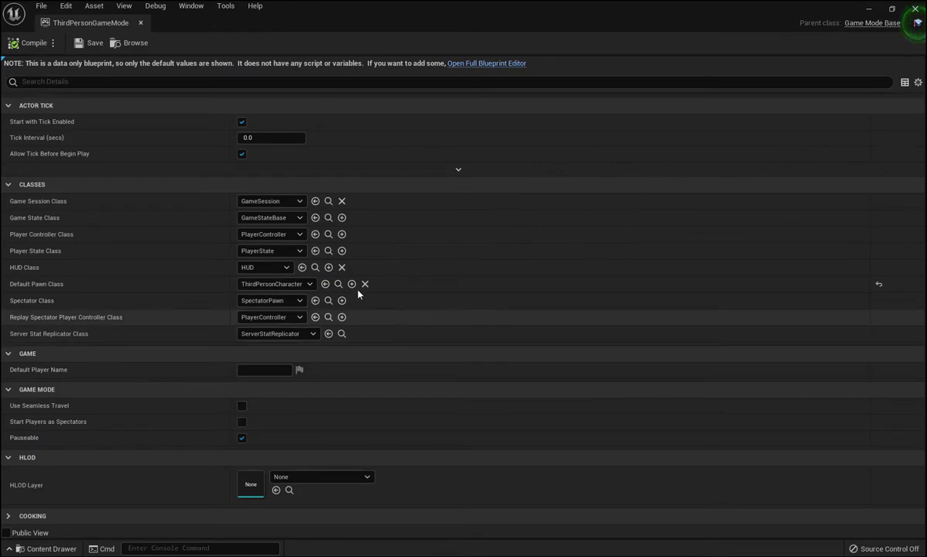
pyautogui.click(286, 268)
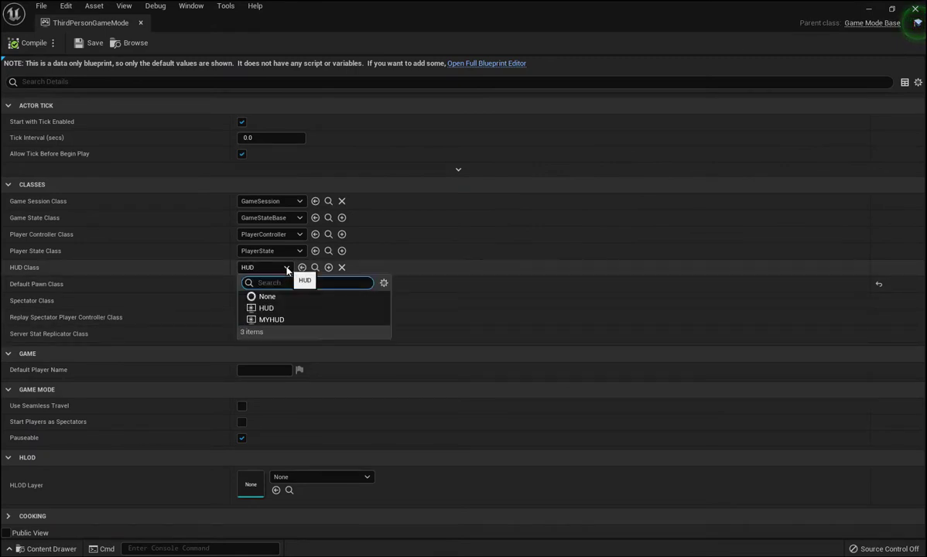
pyautogui.click(272, 320)
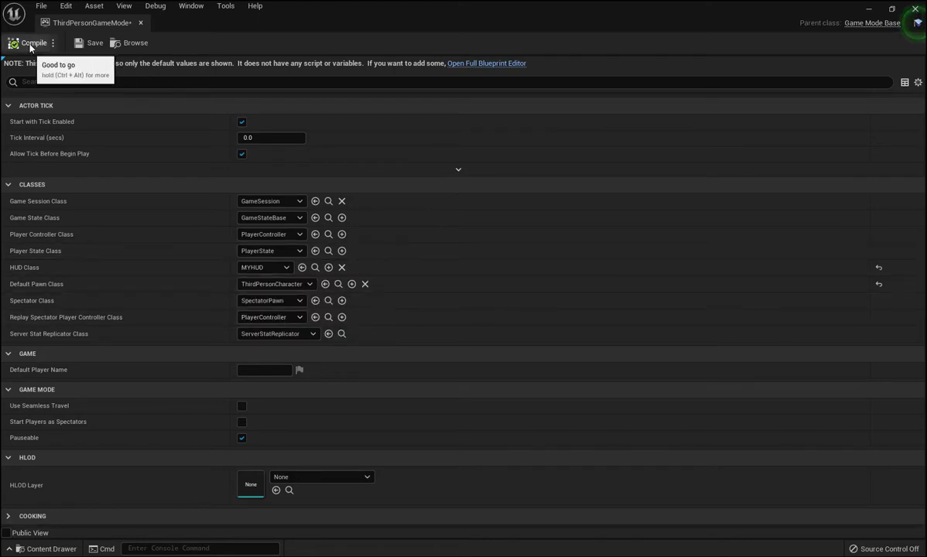
pyautogui.click(140, 23)
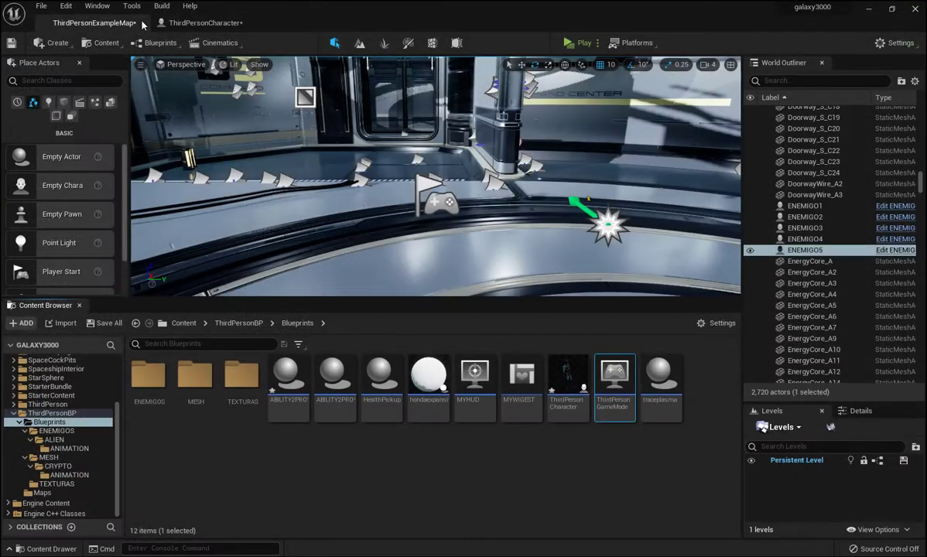
pyautogui.click(569, 44)
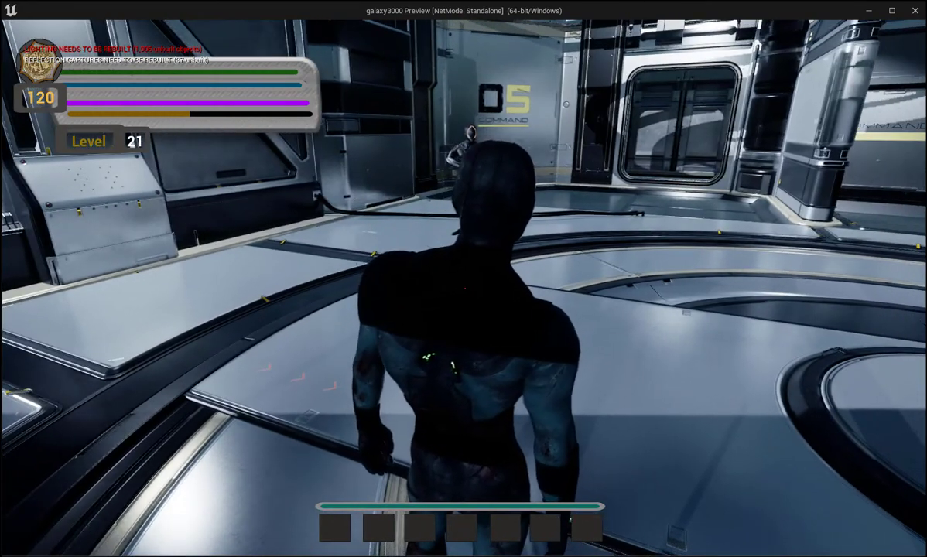
pyautogui.press('Escape')
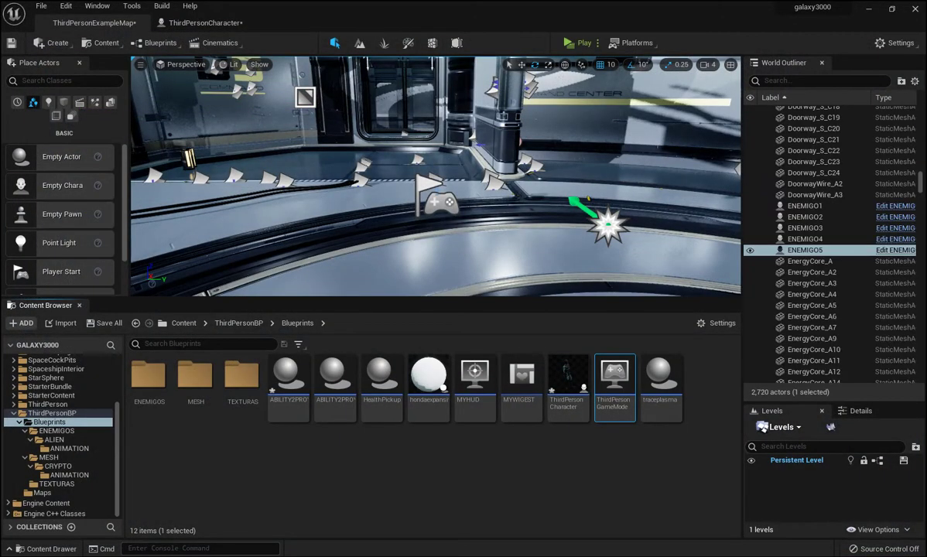
# - Move ThirdPersonCharacter's FollowCamera to 170, 20, 50 and compile the blueprint
pyautogui.click(207, 31)
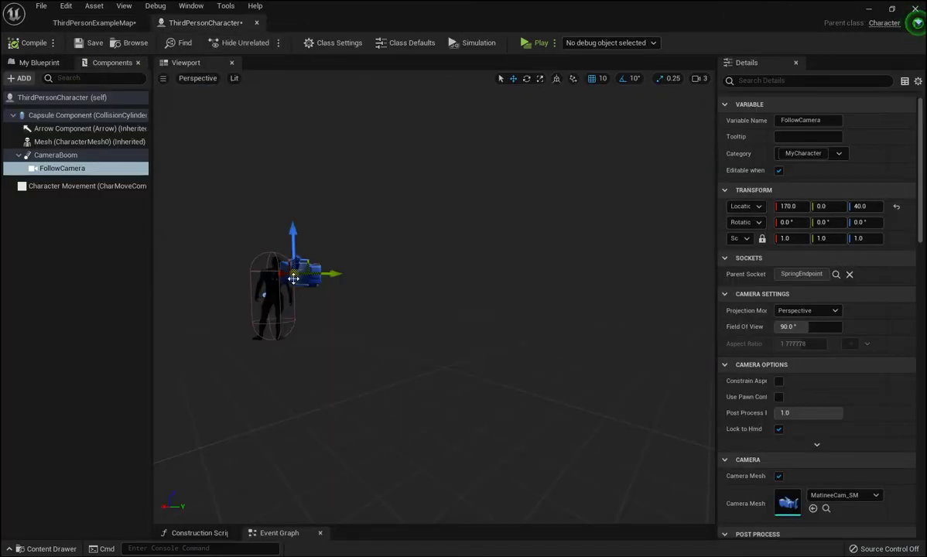
pyautogui.moveTo(371, 240)
pyautogui.mouseDown(button='right')
pyautogui.moveTo(364, 242)
pyautogui.moveTo(403, 241)
pyautogui.moveTo(372, 236)
pyautogui.mouseUp(button='right')
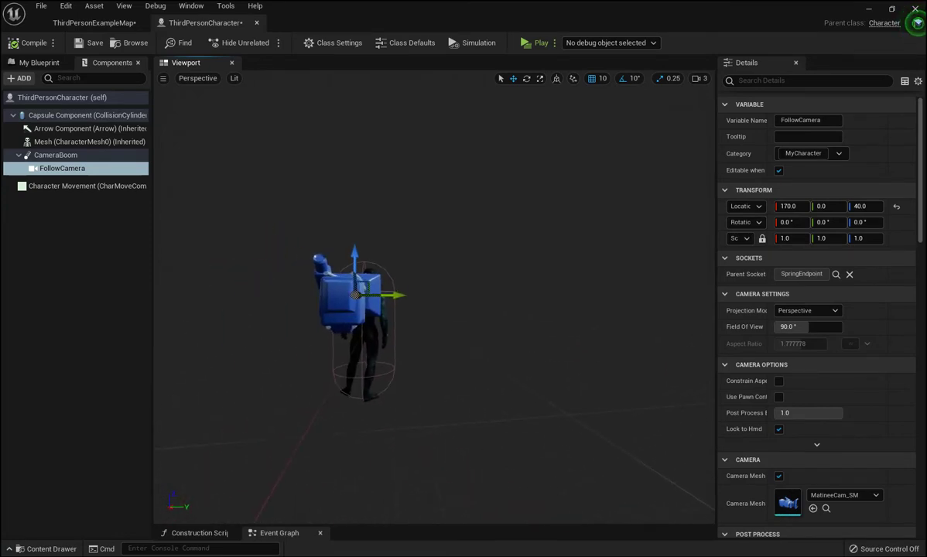
pyautogui.moveTo(392, 294); pyautogui.dragTo(415, 297)
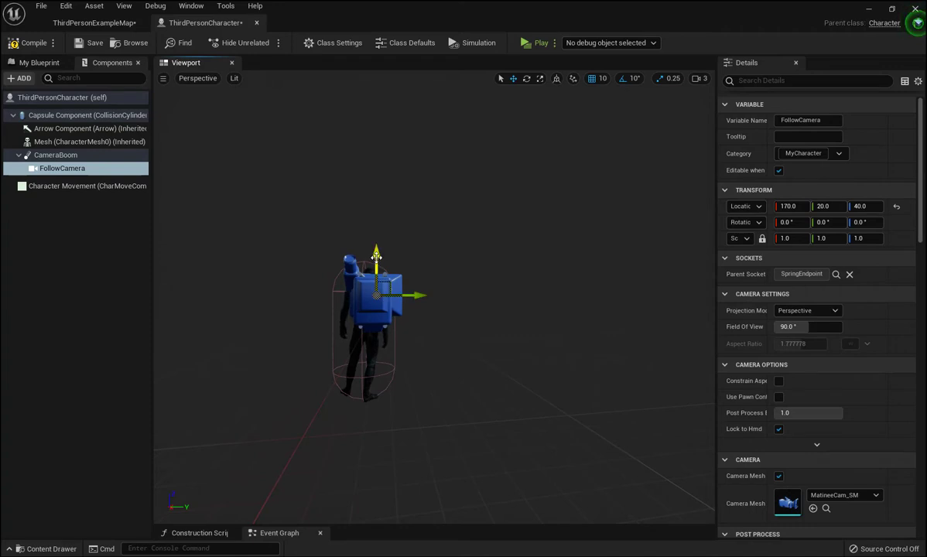
pyautogui.moveTo(376, 256); pyautogui.dragTo(383, 246)
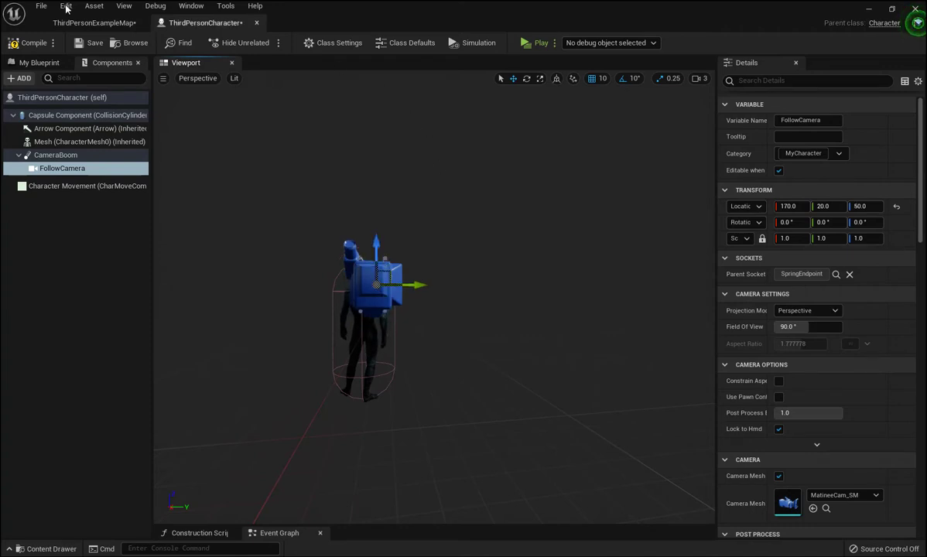
pyautogui.click(29, 44)
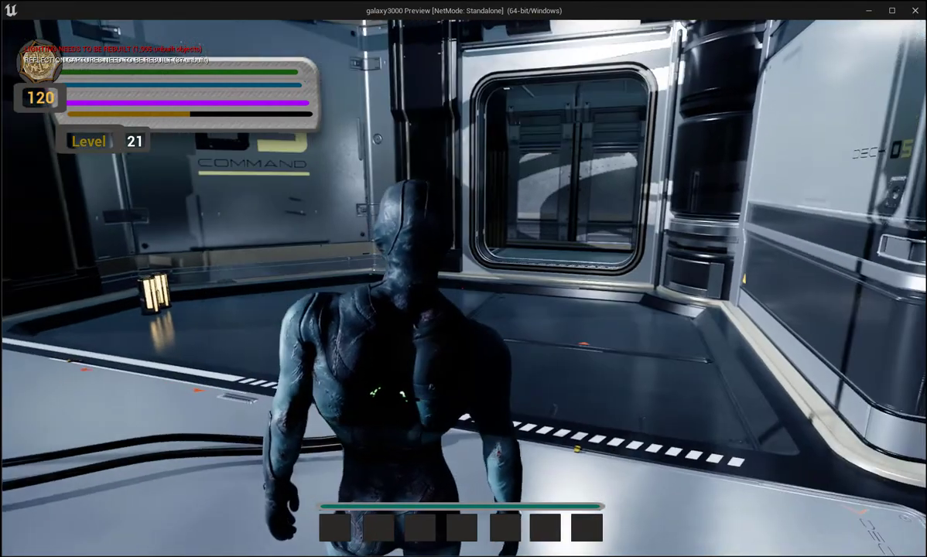
# - Walk the character along the walkway and into the console room, then end the preview with Esc
pyautogui.press('w')
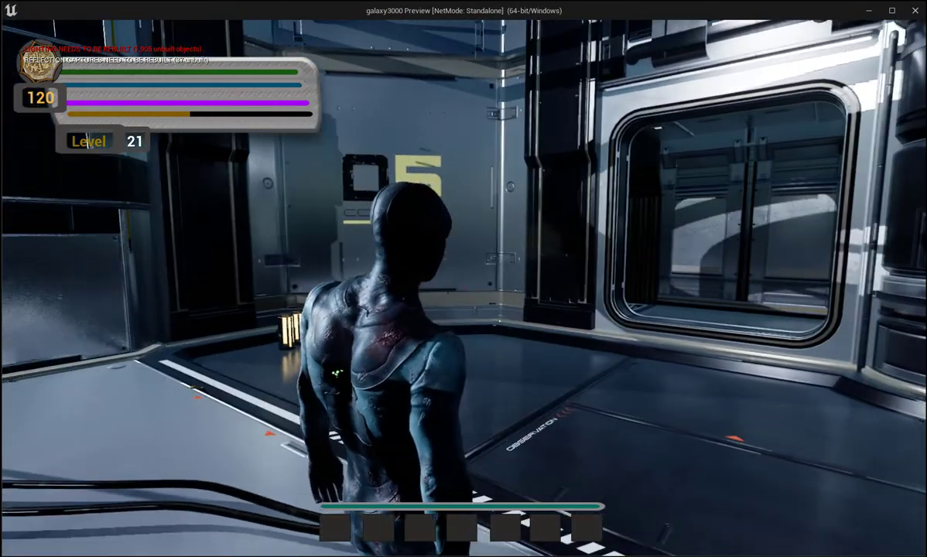
pyautogui.press('w')
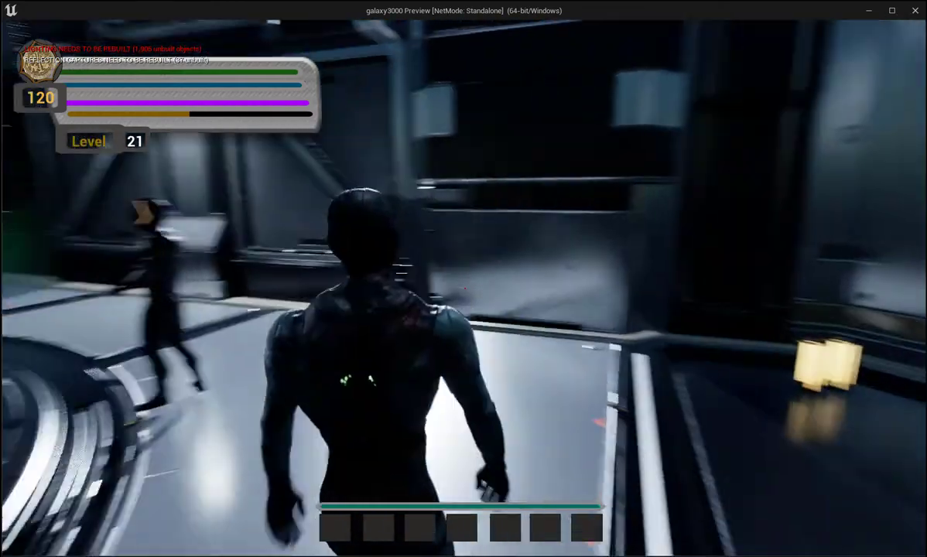
pyautogui.press('w')
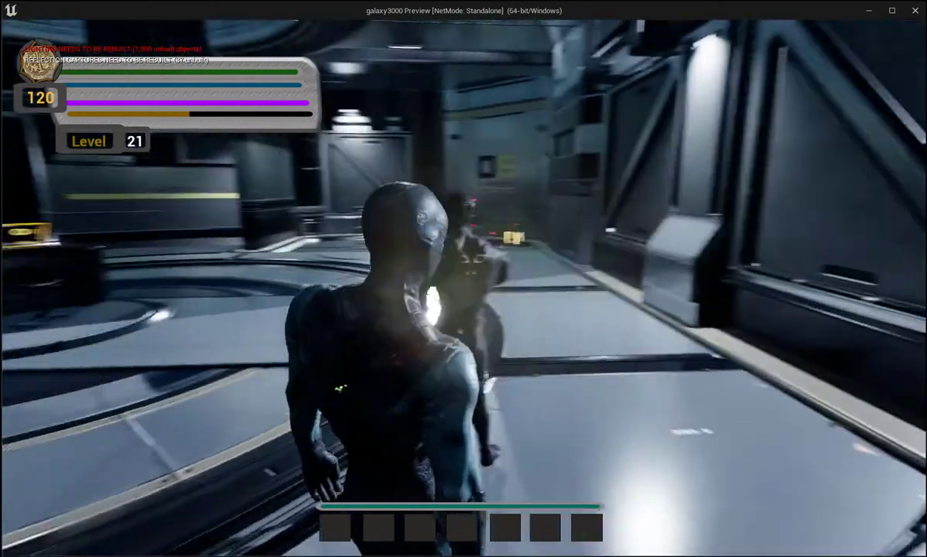
pyautogui.press('w')
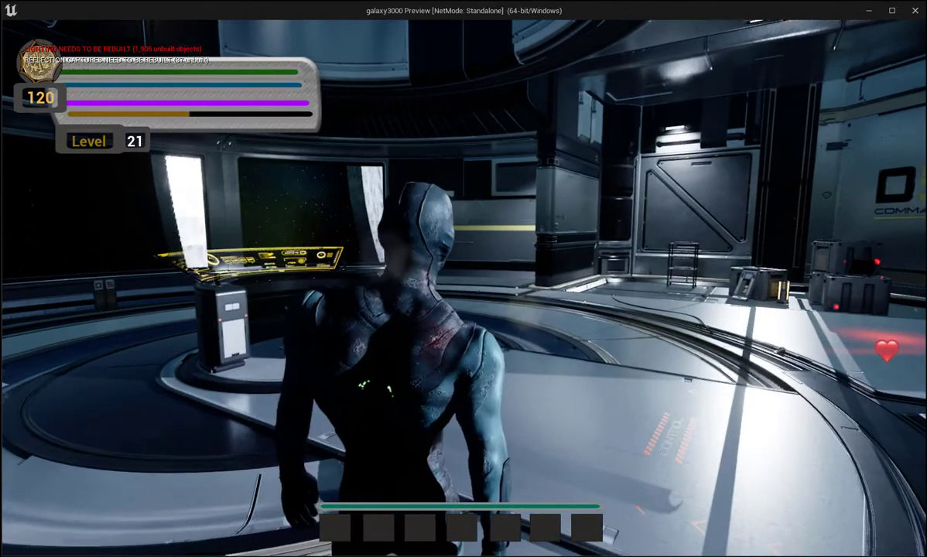
pyautogui.press('s')
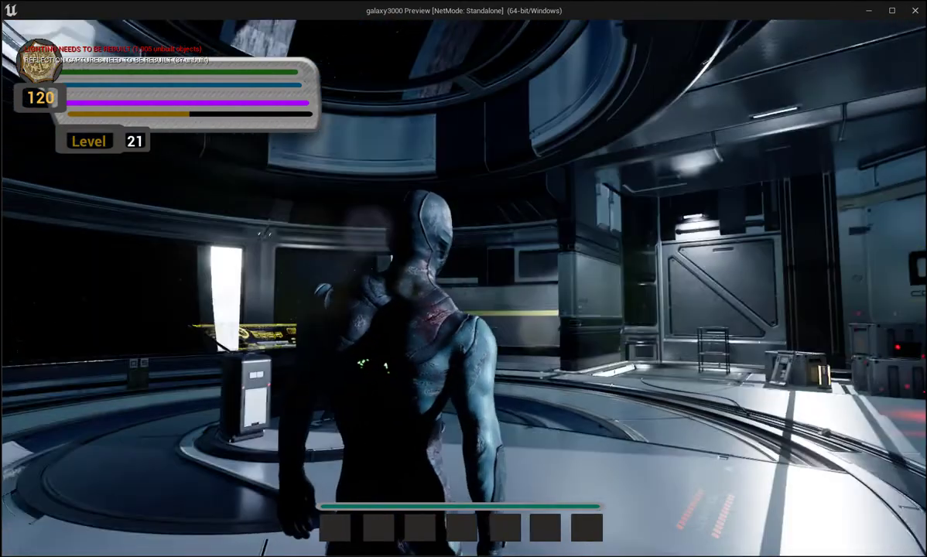
pyautogui.press('w')
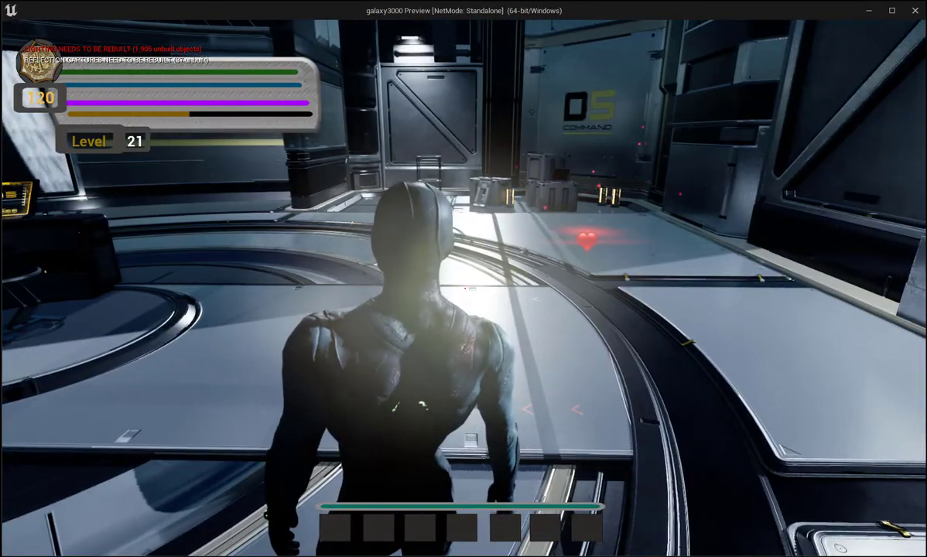
pyautogui.press('Escape')
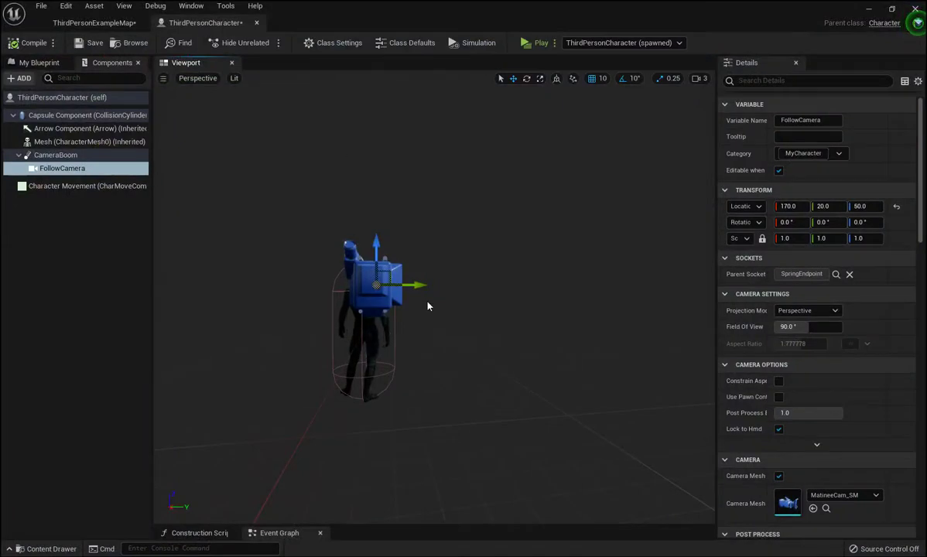
# - Move the FollowCamera to X 130 and Z 70, then save the character Blueprint
pyautogui.moveTo(432, 332)
pyautogui.mouseDown(button='right')
pyautogui.moveTo(418, 341)
pyautogui.moveTo(434, 341)
pyautogui.moveTo(421, 292)
pyautogui.mouseUp(button='right')
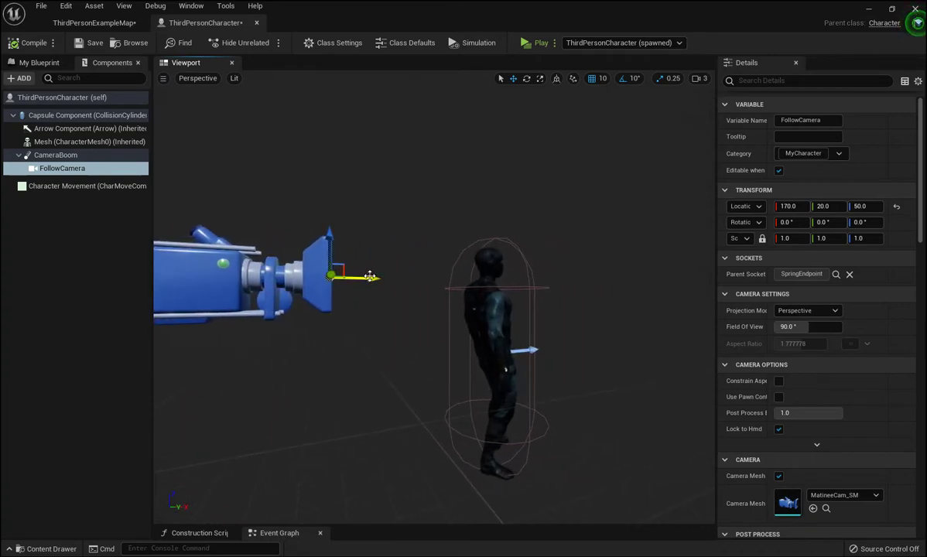
pyautogui.moveTo(367, 277); pyautogui.dragTo(296, 276)
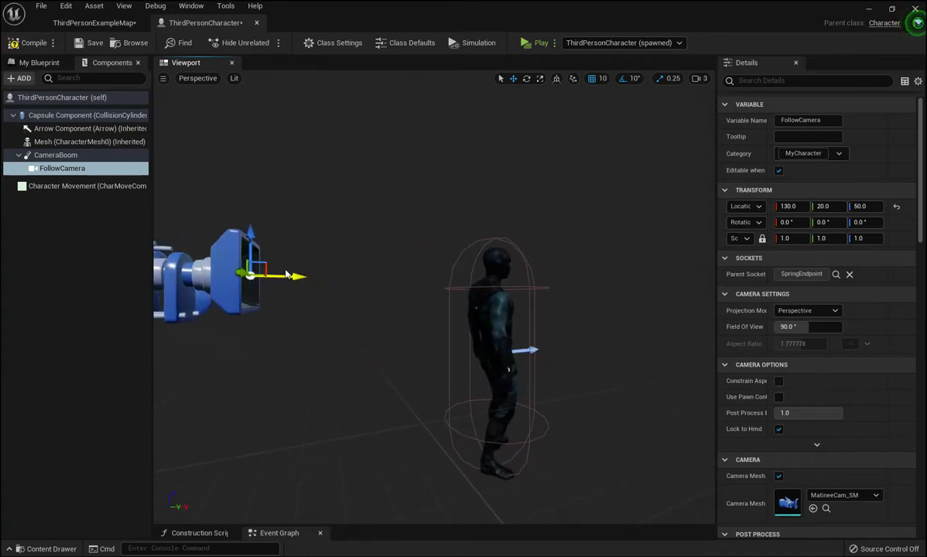
pyautogui.moveTo(251, 232); pyautogui.dragTo(249, 204)
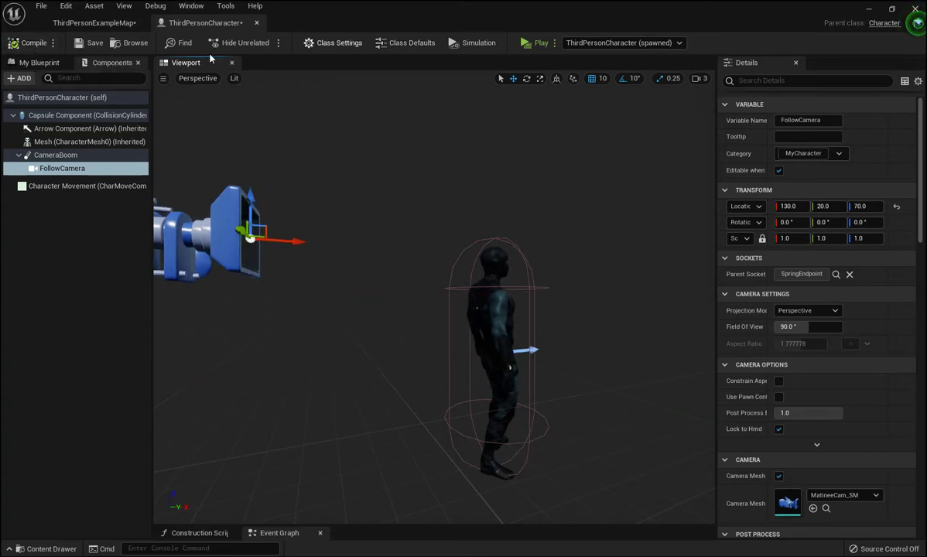
pyautogui.click(86, 42)
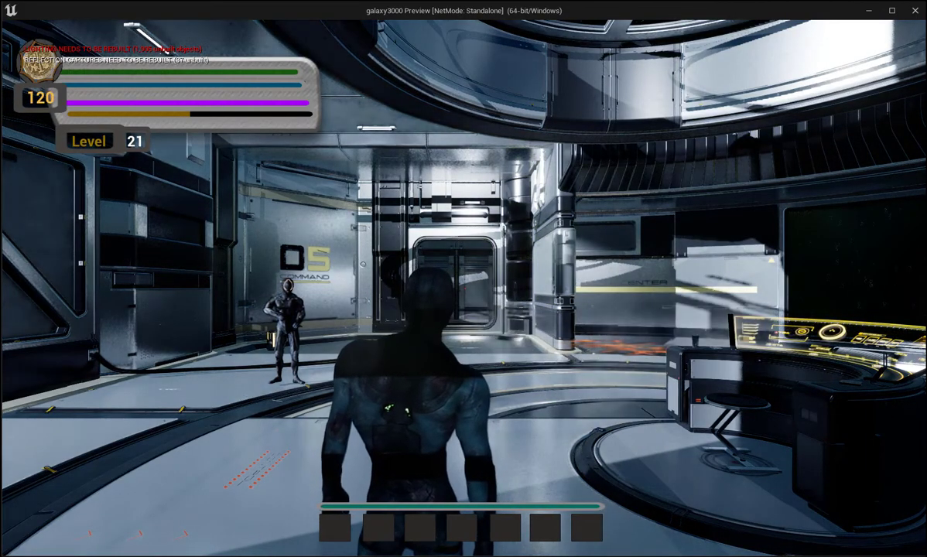
pyautogui.click(430, 307)
pyautogui.press('w')
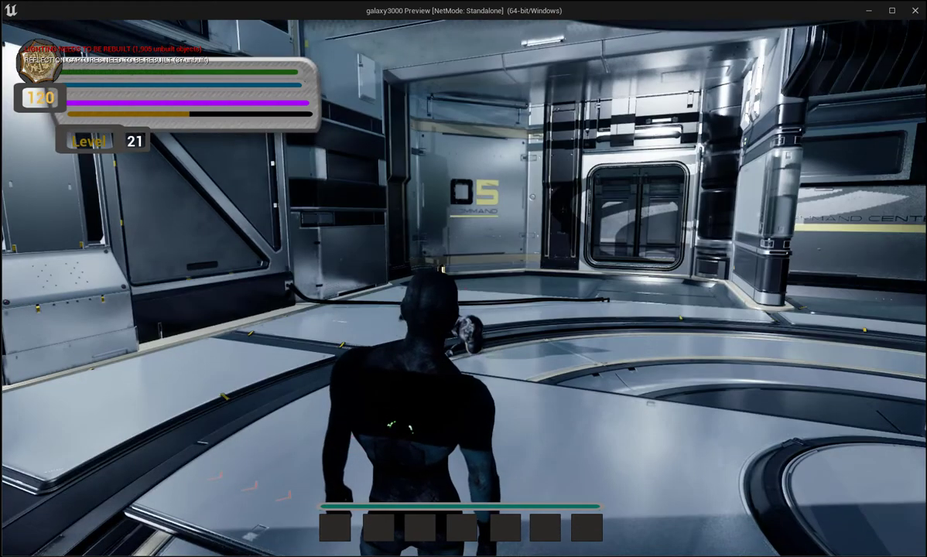
pyautogui.press('w')
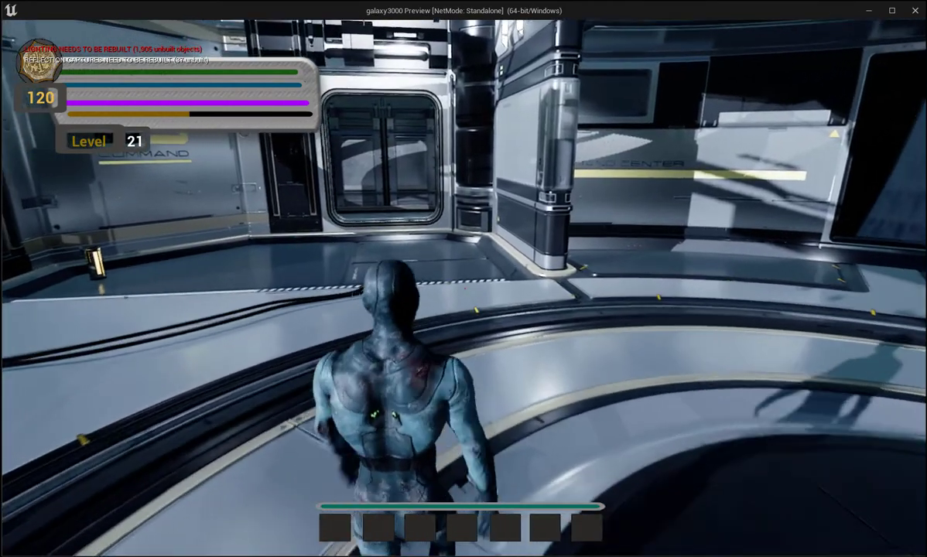
pyautogui.press('w')
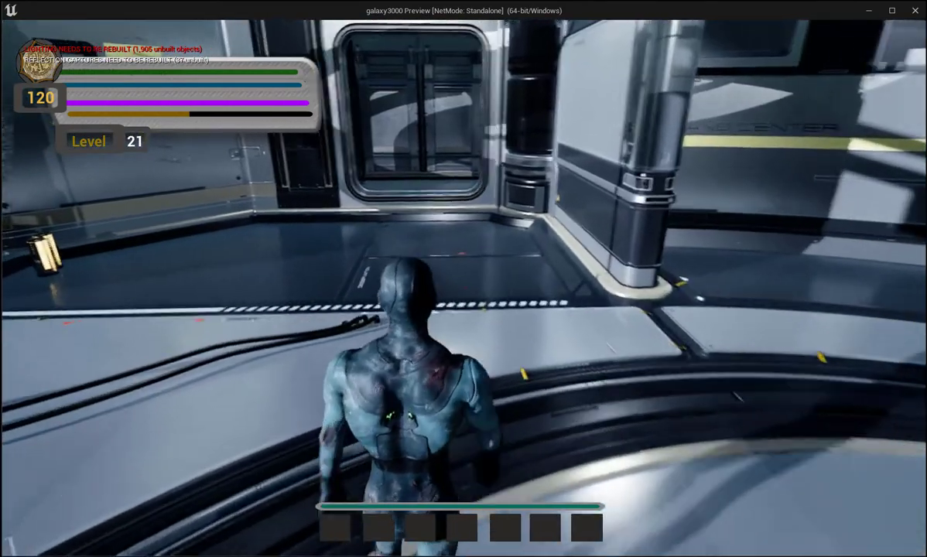
pyautogui.press('a')
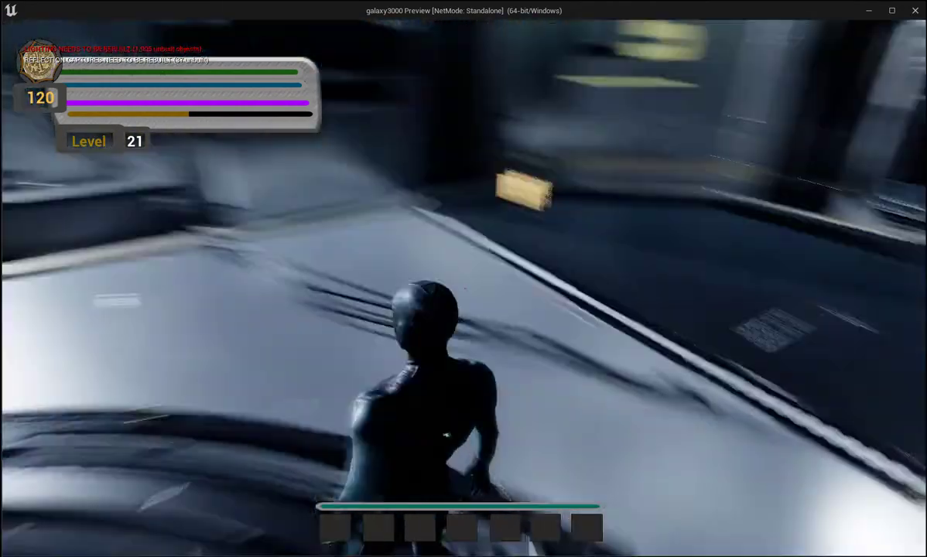
pyautogui.press('w')
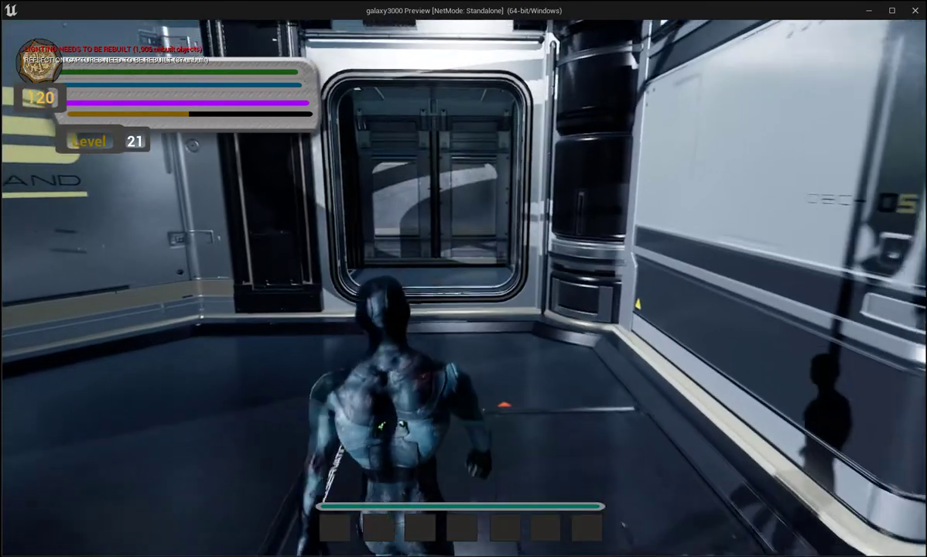
pyautogui.press('w')
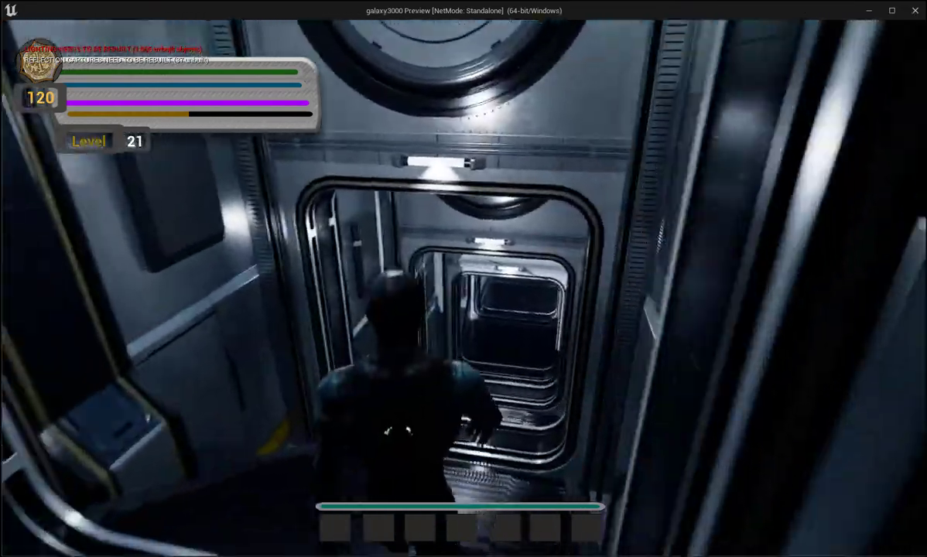
pyautogui.press('w')
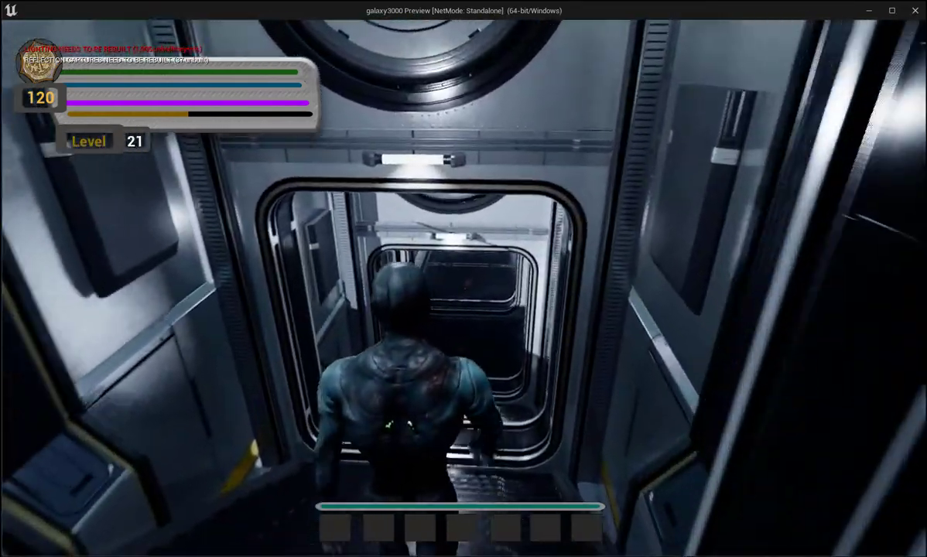
pyautogui.press('w')
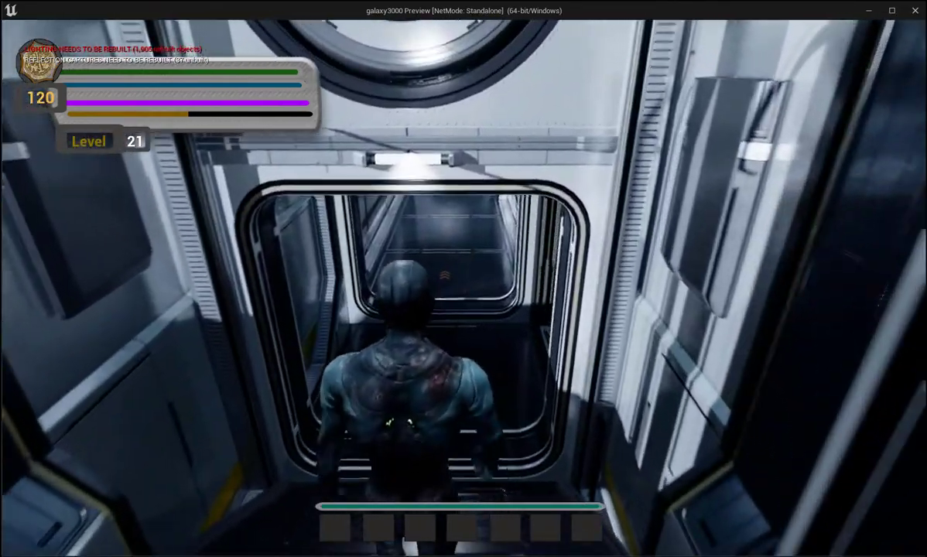
pyautogui.press('w')
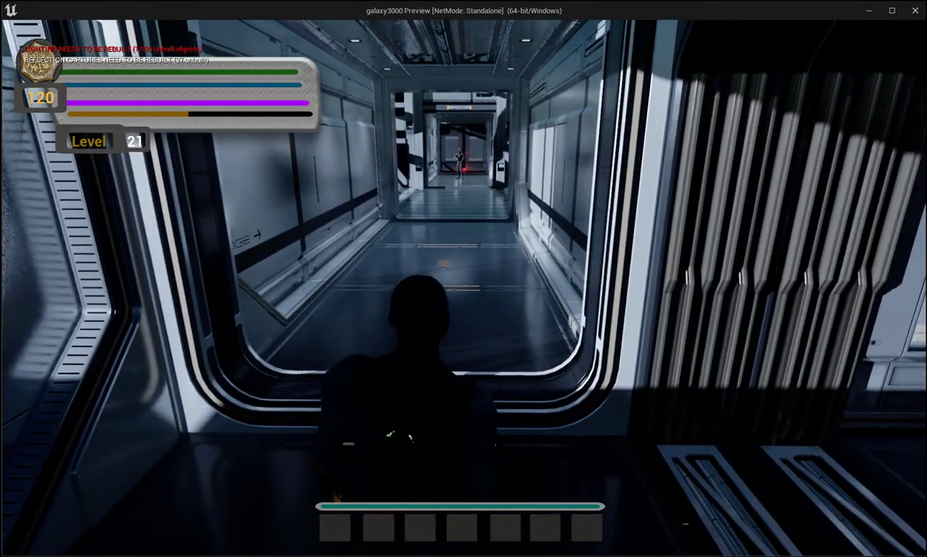
pyautogui.press('w')
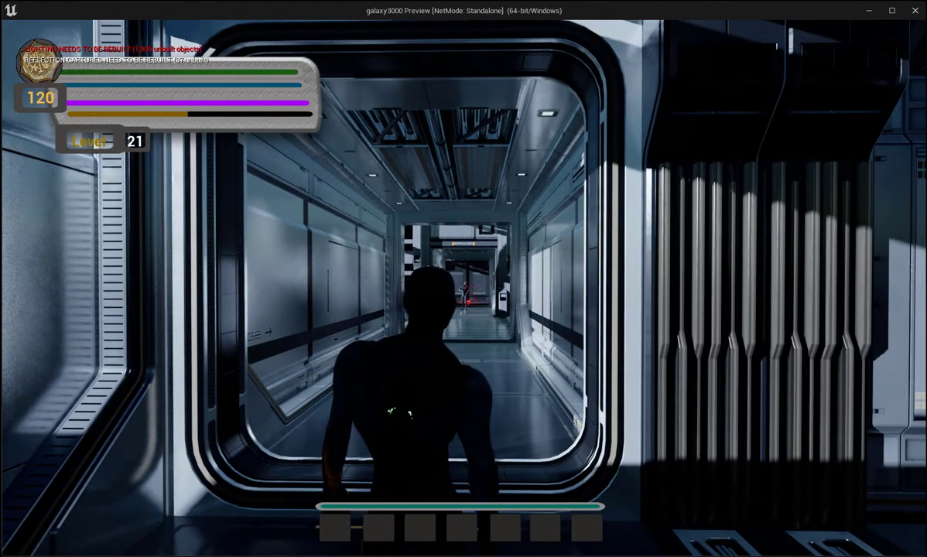
pyautogui.press('w')
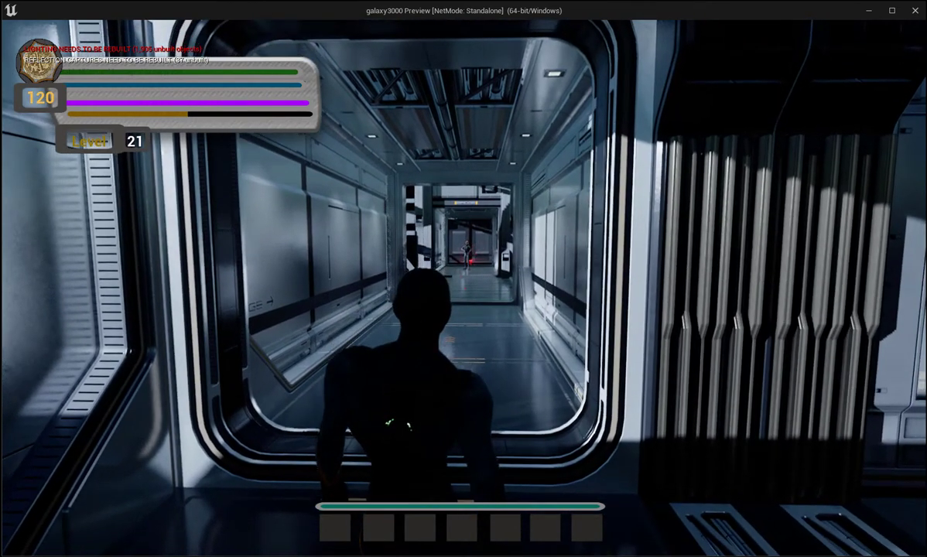
pyautogui.press('w')
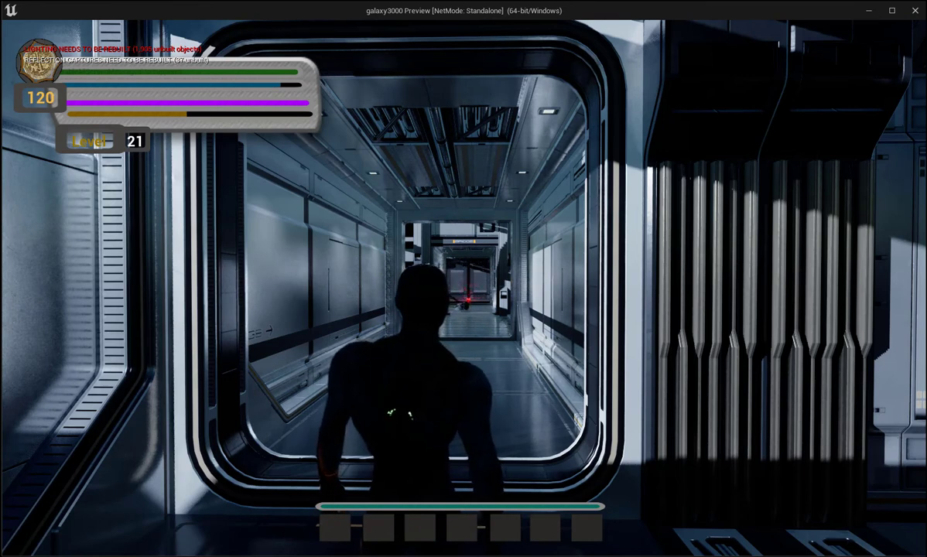
pyautogui.press('1')
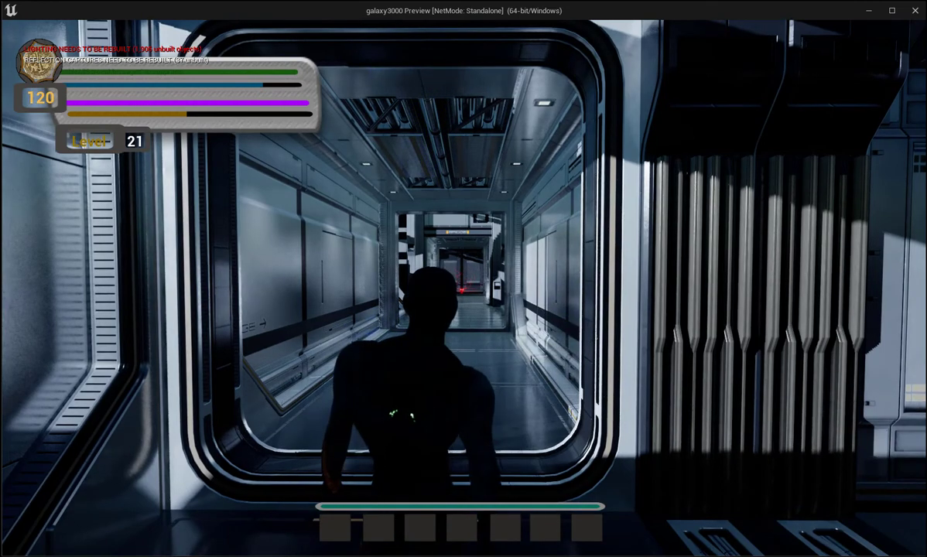
pyautogui.press('2')
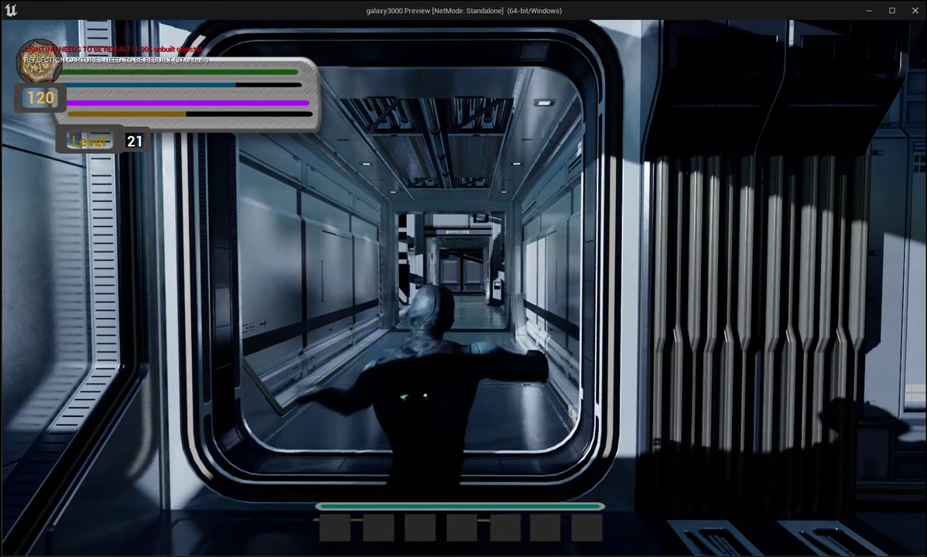
# - Walk the character through doorways and corridors, past the hangar, and through the round hatch
pyautogui.press('w')
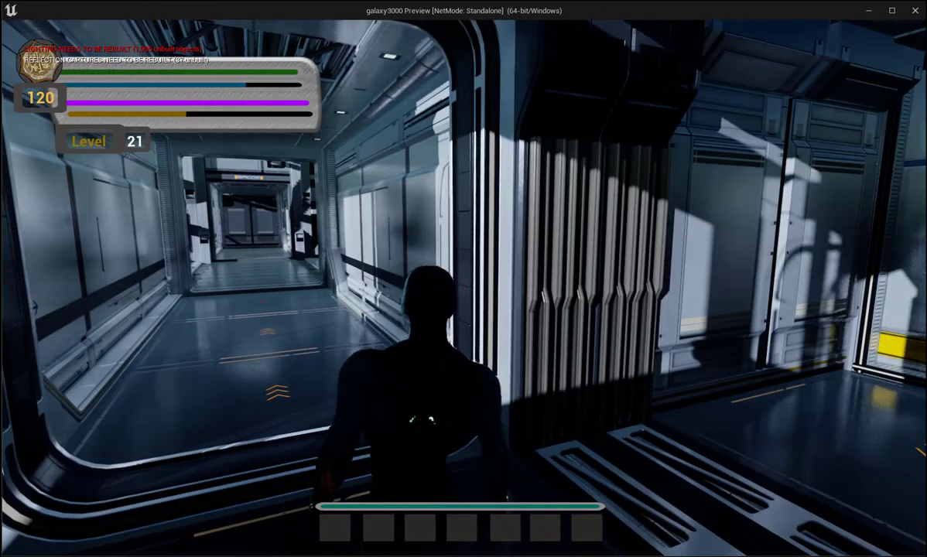
pyautogui.press('w')
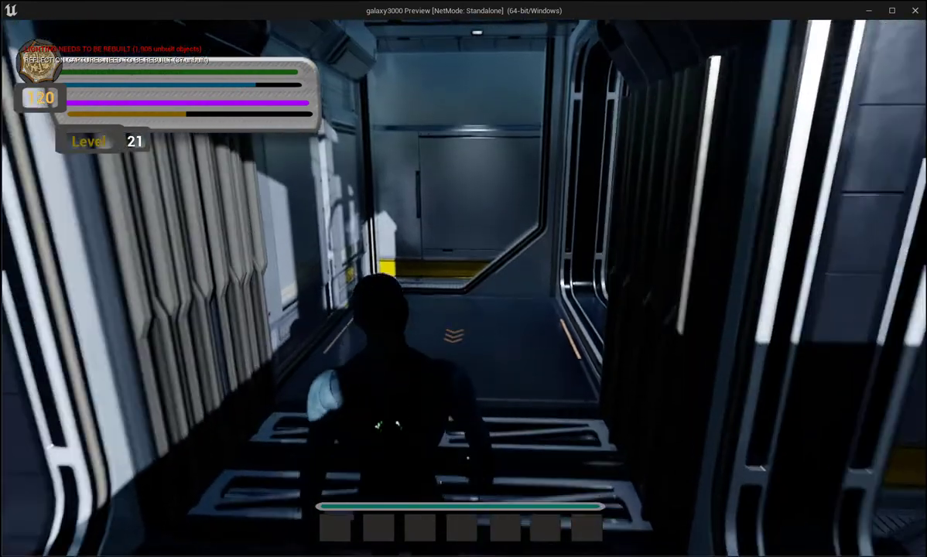
pyautogui.press('w')
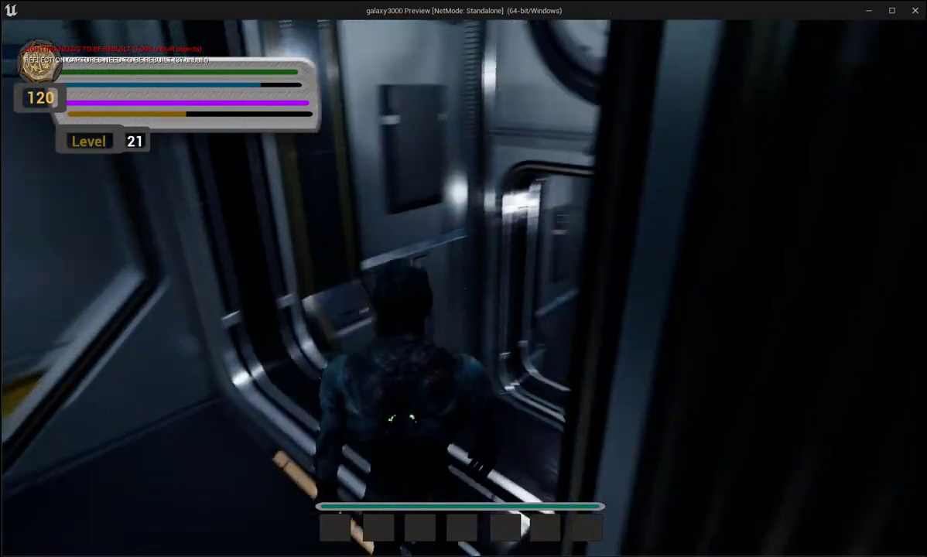
pyautogui.press('w')
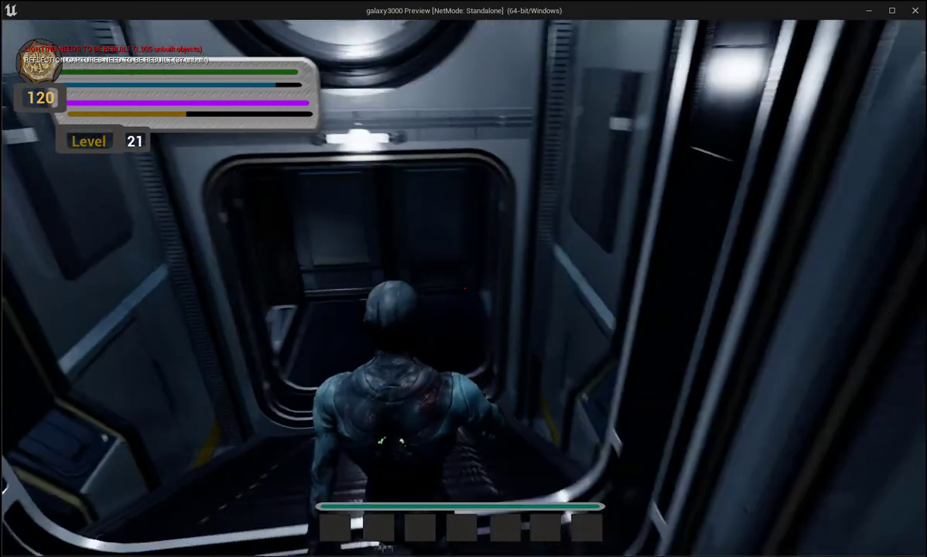
pyautogui.press('w')
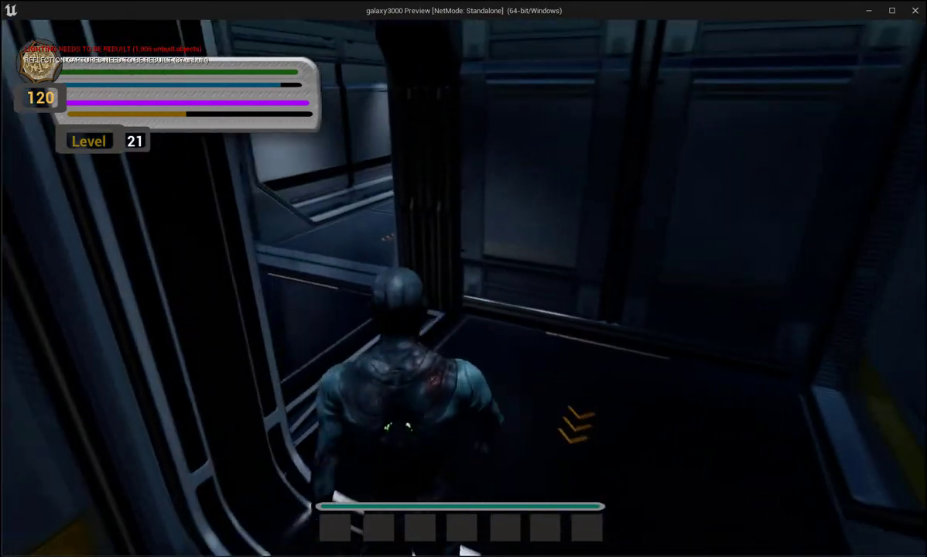
pyautogui.press('w')
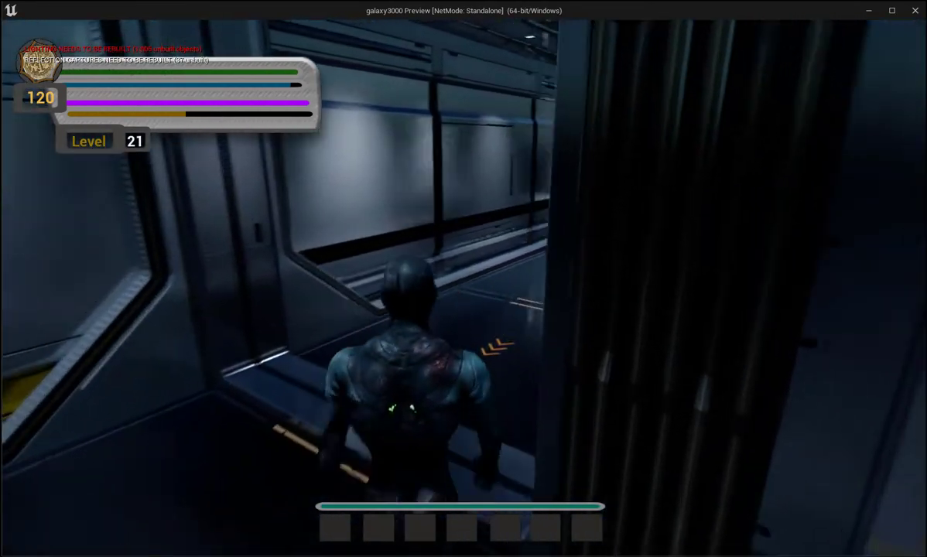
pyautogui.press('w')
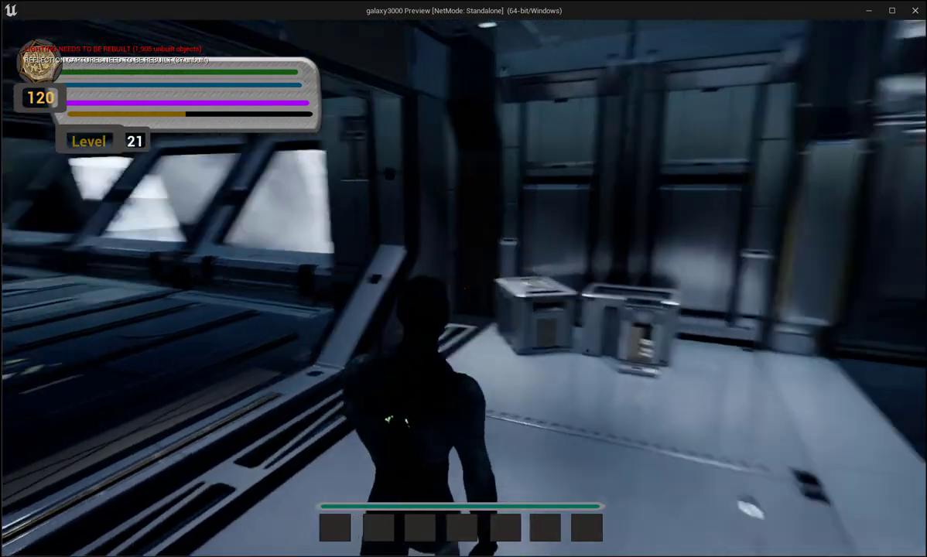
pyautogui.press('w')
pyautogui.press('w')
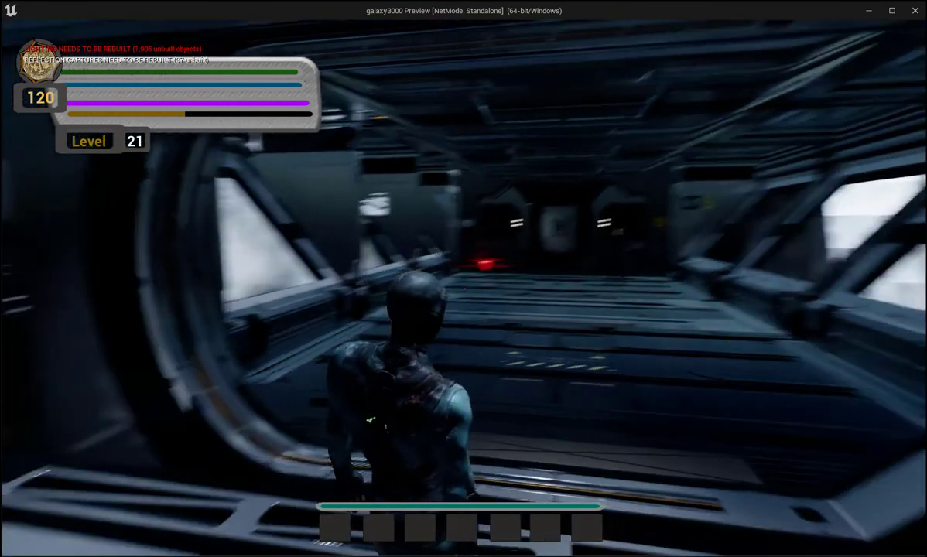
pyautogui.press('s')
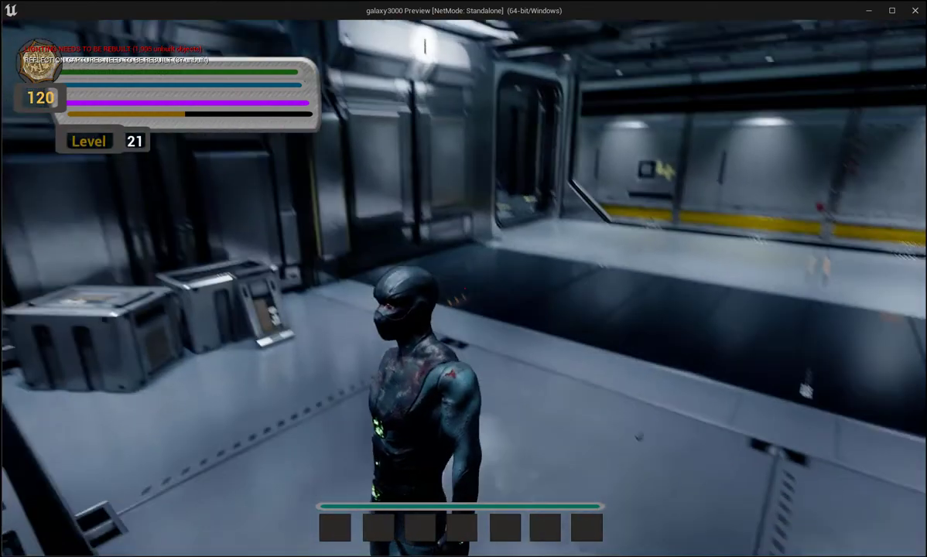
pyautogui.press('s')
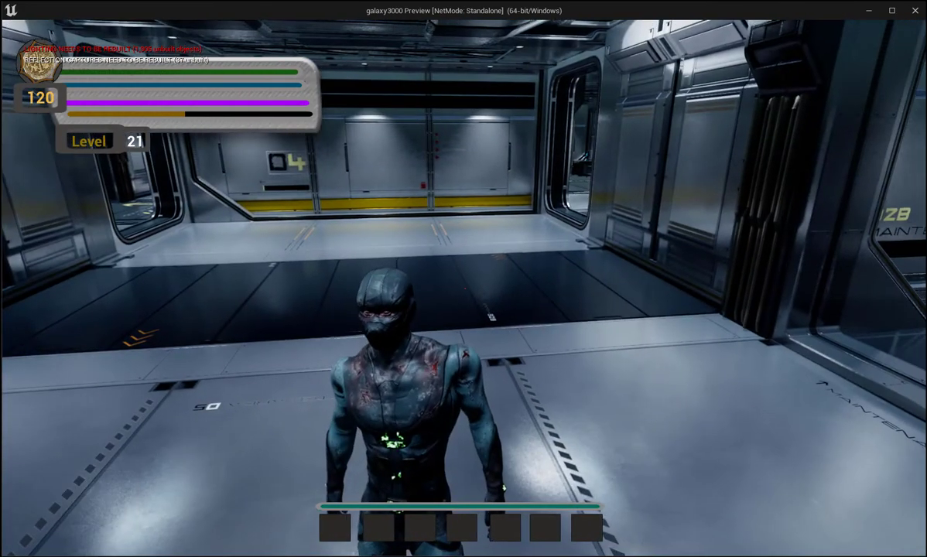
pyautogui.press('s')
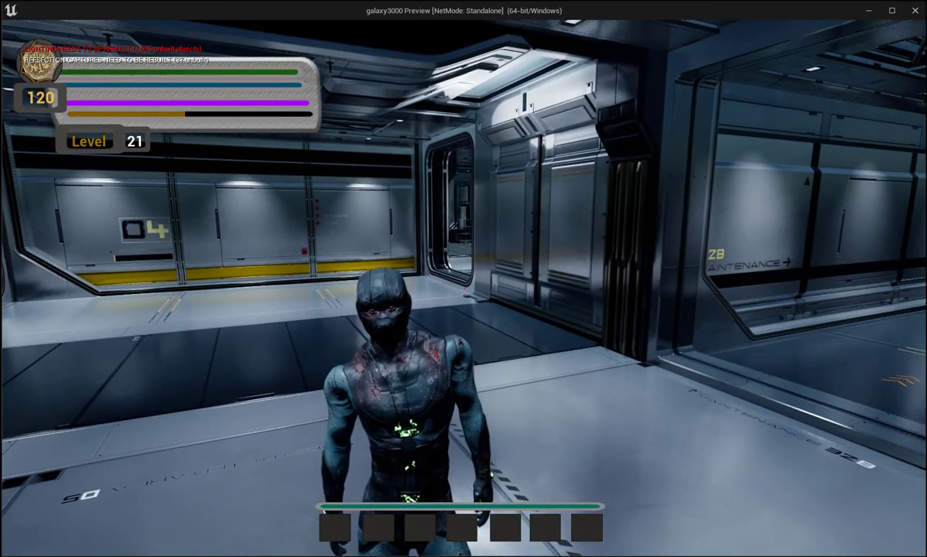
pyautogui.press('w')
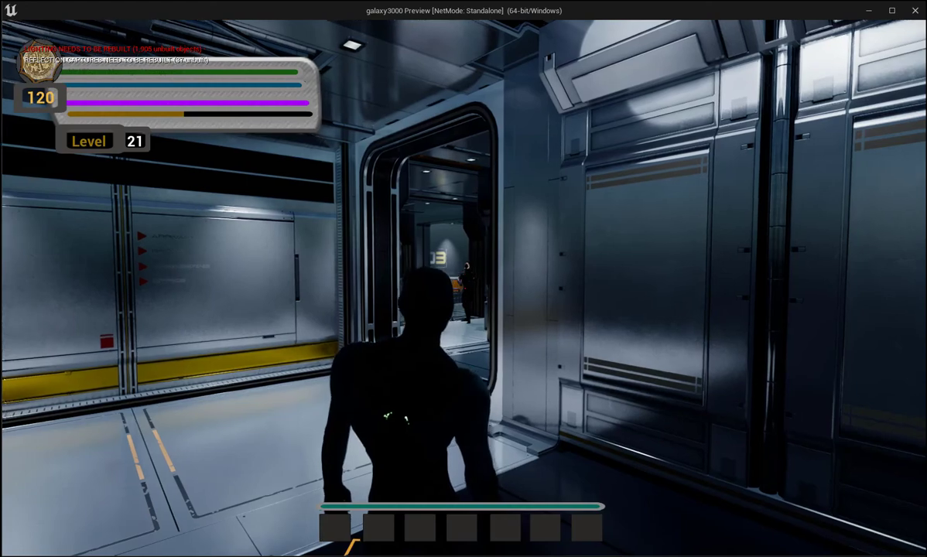
# - Walk into the next room and cast ability 1 to drain the blue bar
pyautogui.press('w')
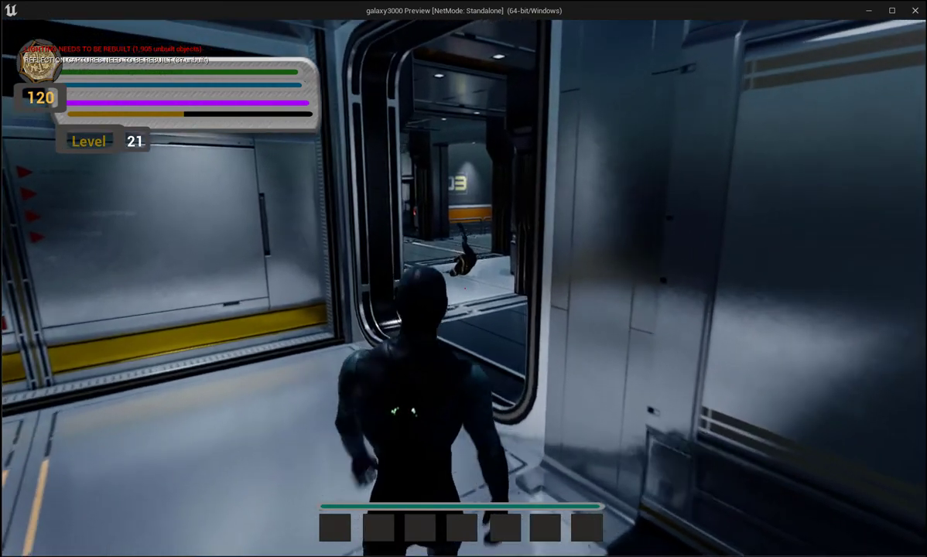
pyautogui.press('w')
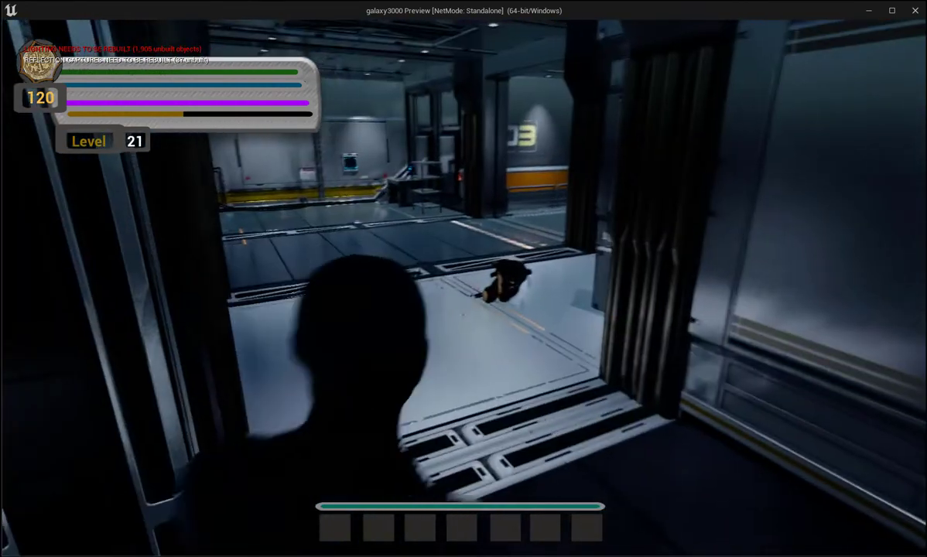
pyautogui.press('w')
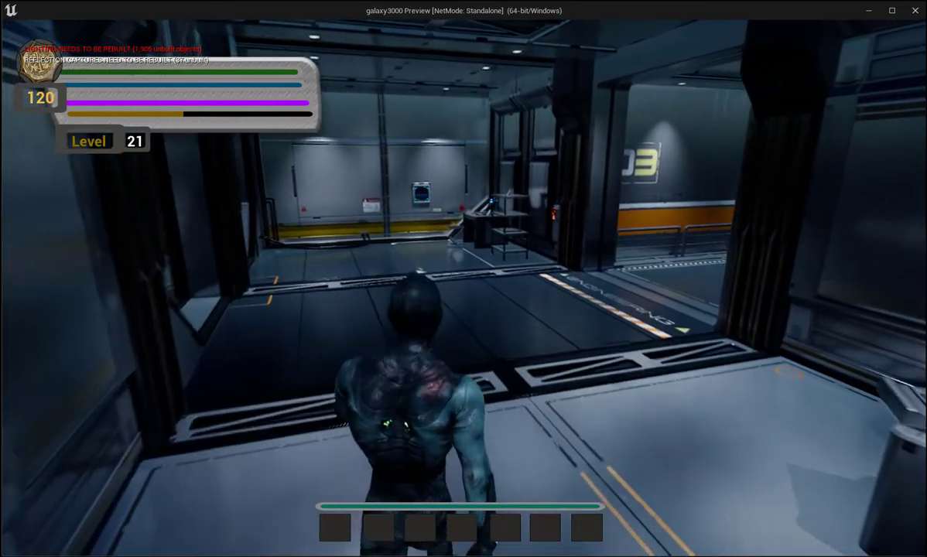
pyautogui.press('w')
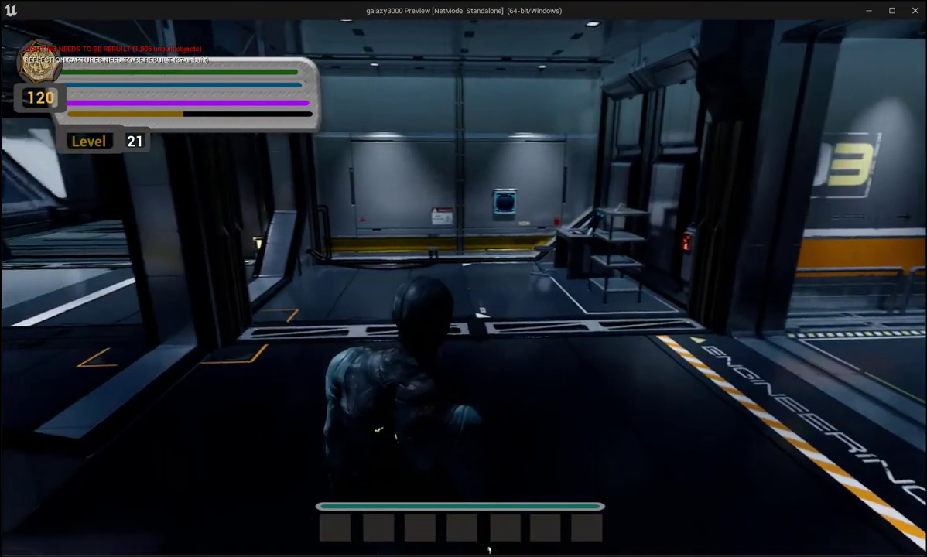
pyautogui.press('w')
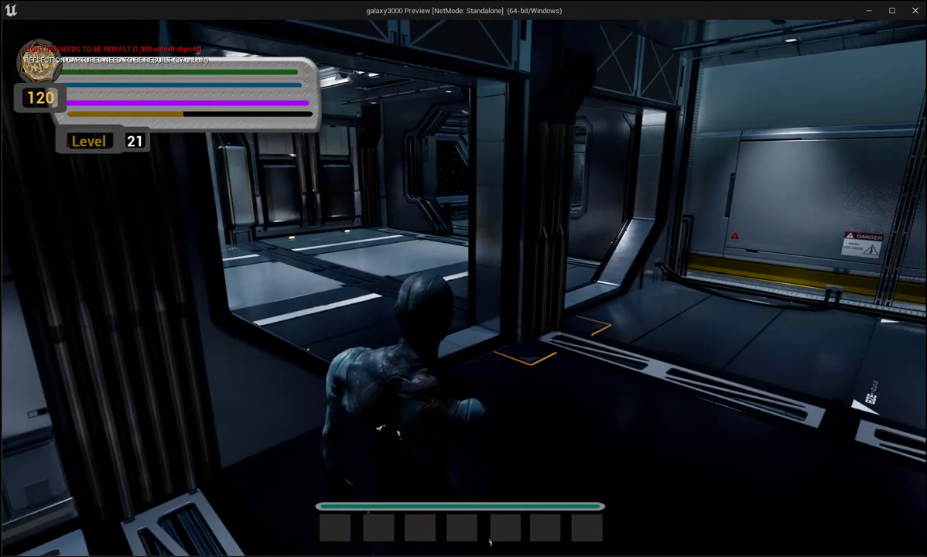
pyautogui.press('1')
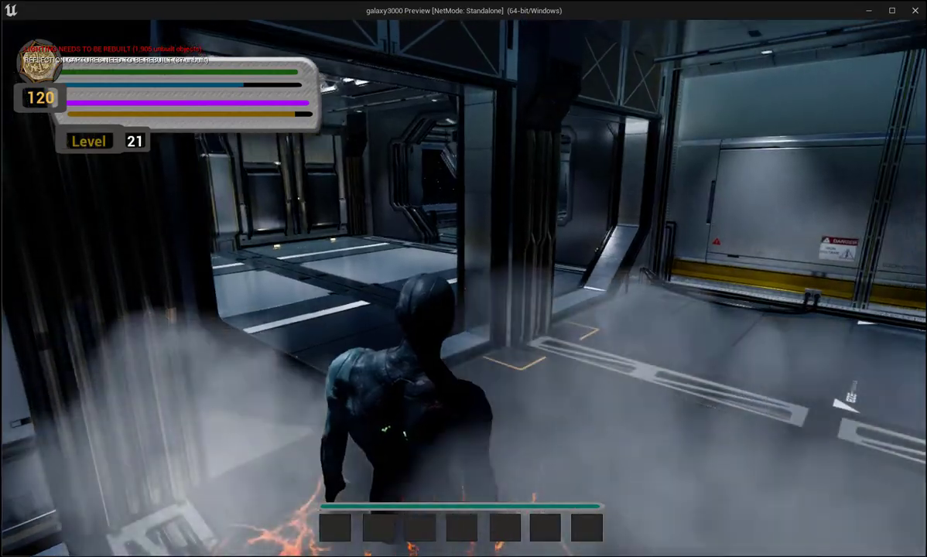
# - Walk through the lit room onto the heart pickup and into the bright corridor
pyautogui.press('w')
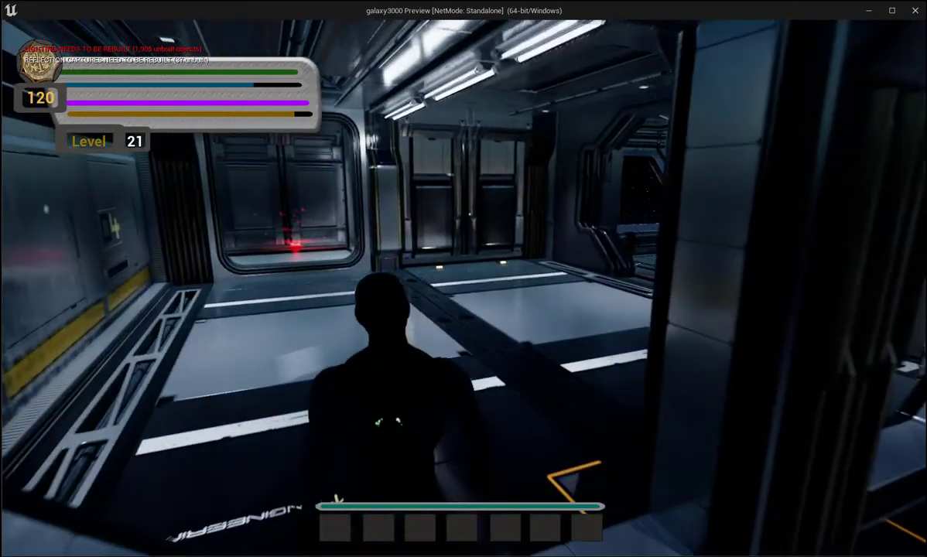
pyautogui.press('w')
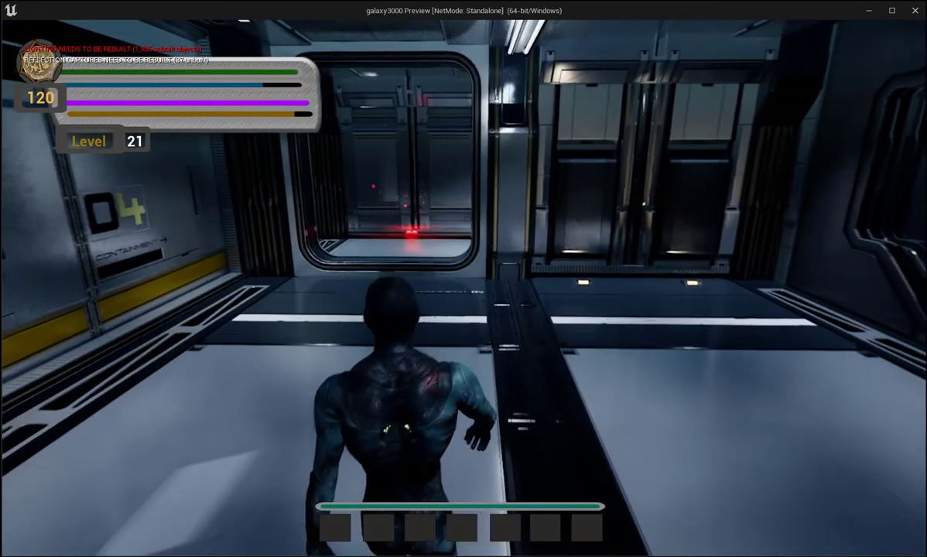
pyautogui.press('w')
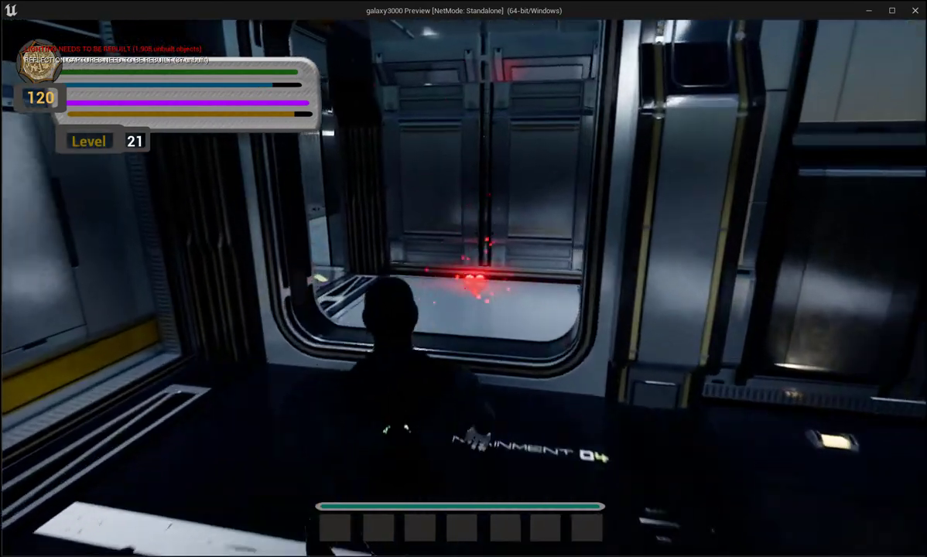
pyautogui.press('w')
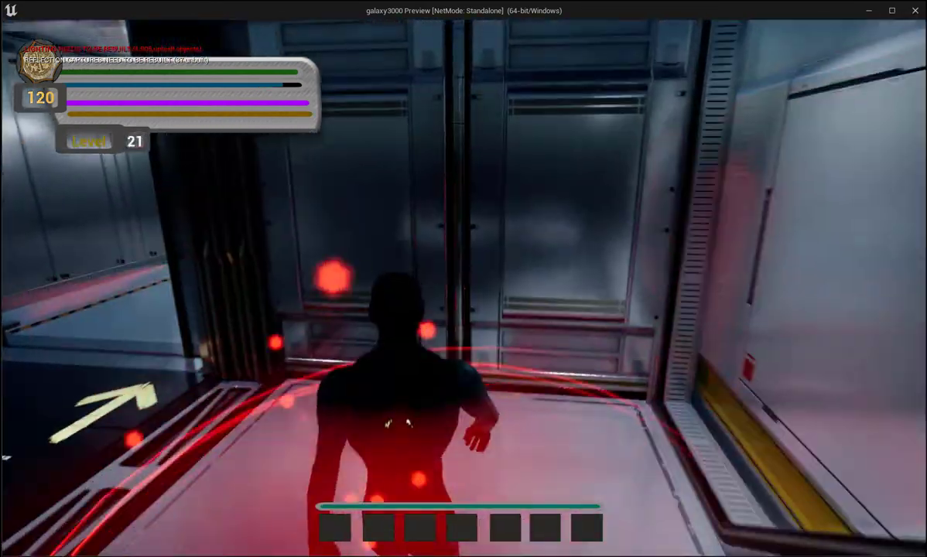
pyautogui.press('w')
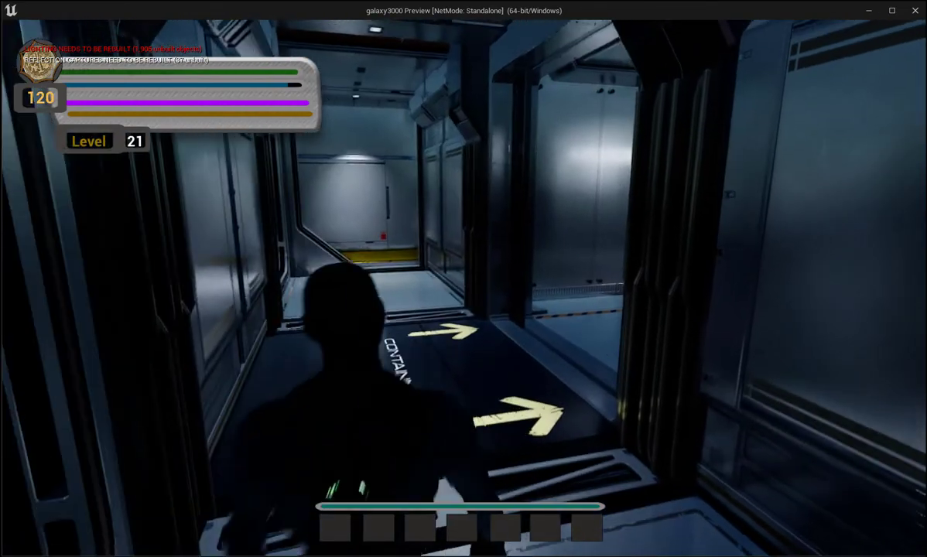
pyautogui.press('w')
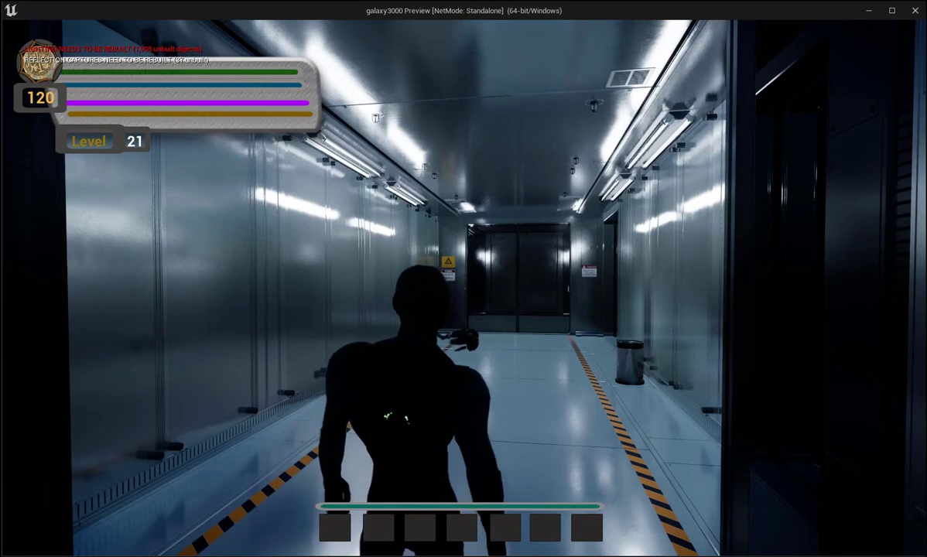
# - Walk through the dark CONTAINMENT side room and corridor up to the doorway toward section 02
pyautogui.press('w')
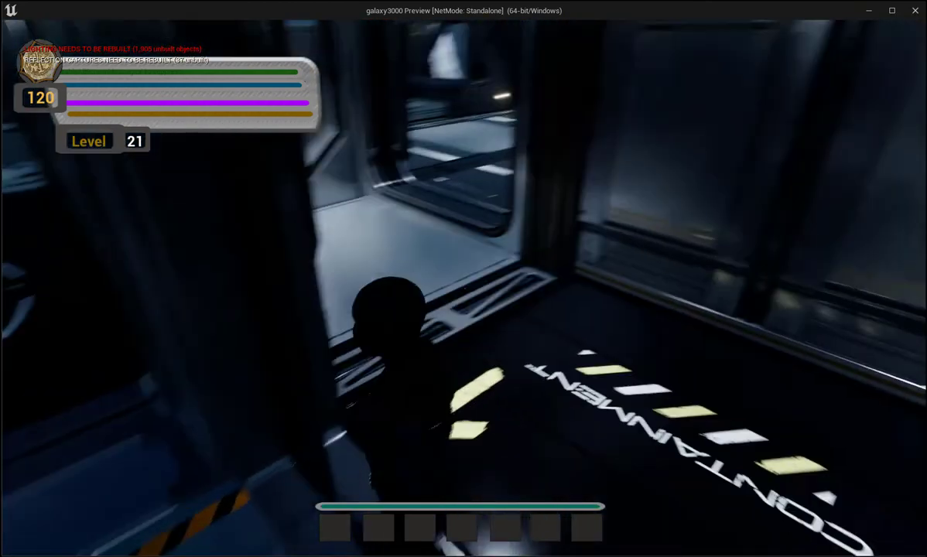
pyautogui.press('w')
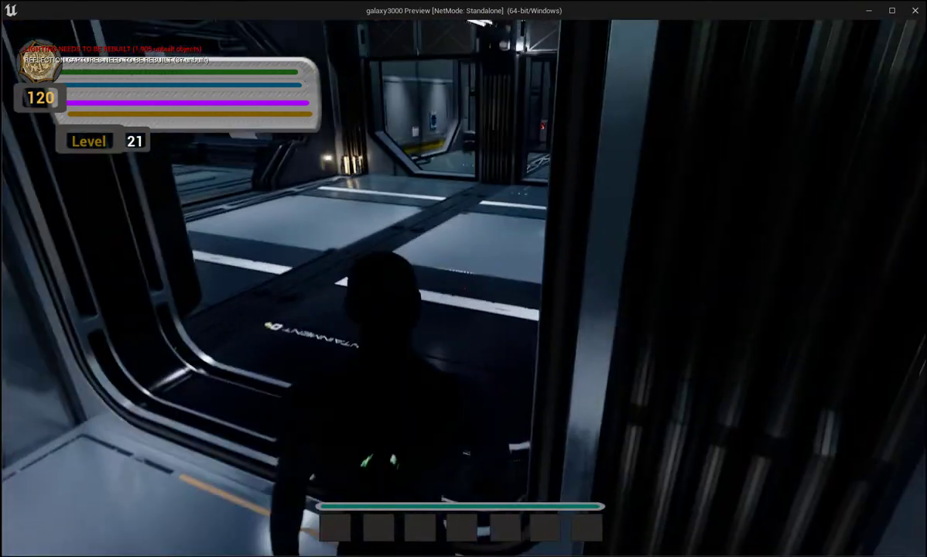
pyautogui.press('w')
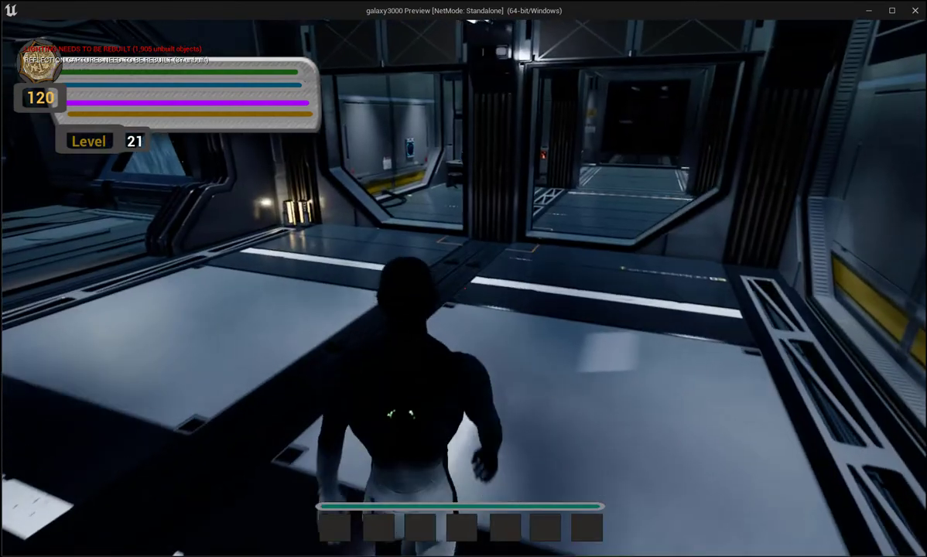
pyautogui.press('w')
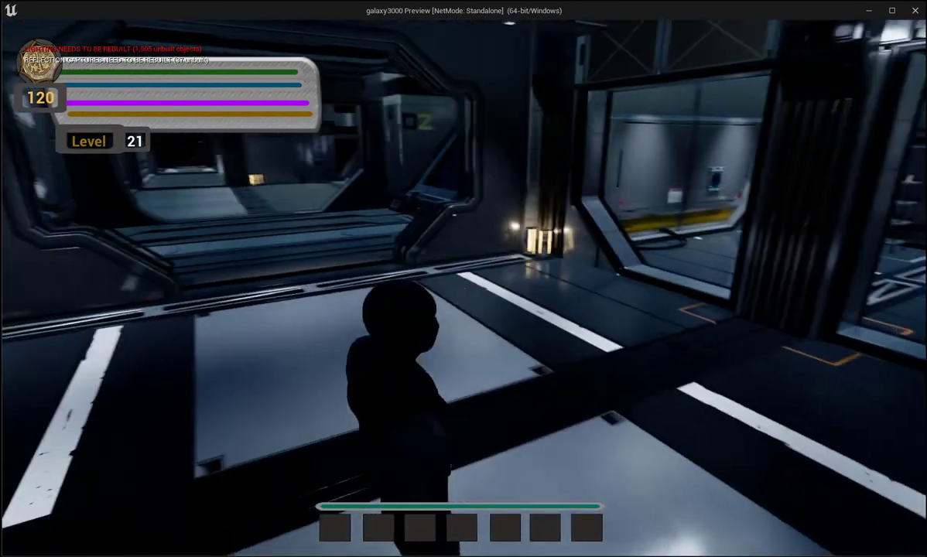
pyautogui.press('w')
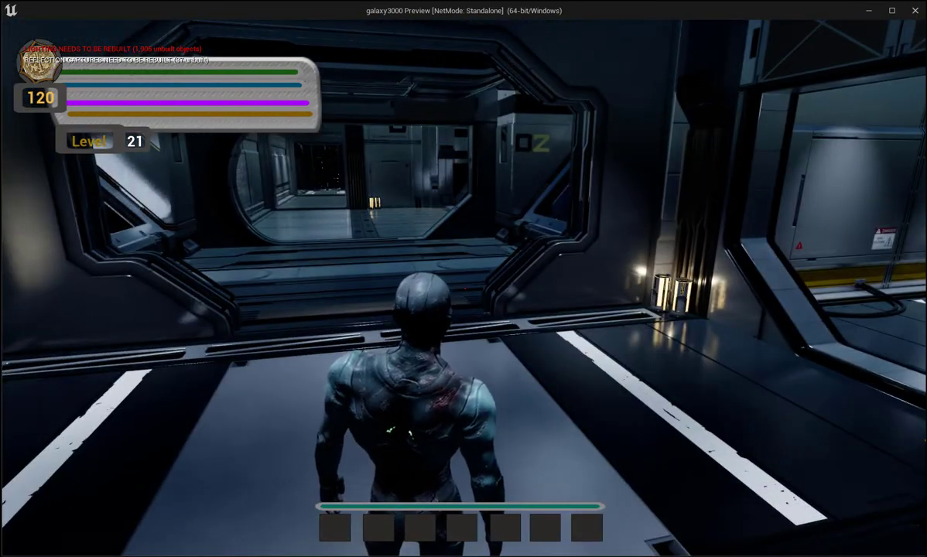
pyautogui.press('w')
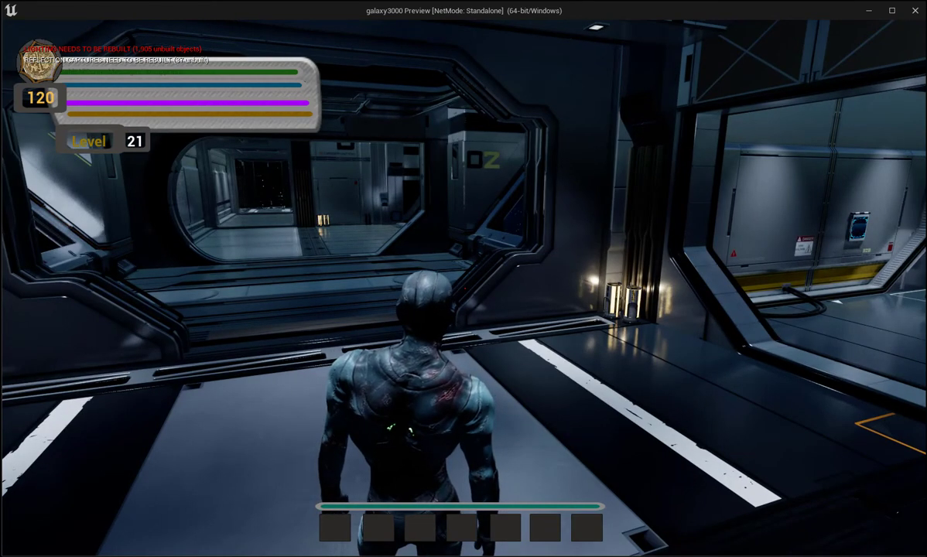
pyautogui.press('w')
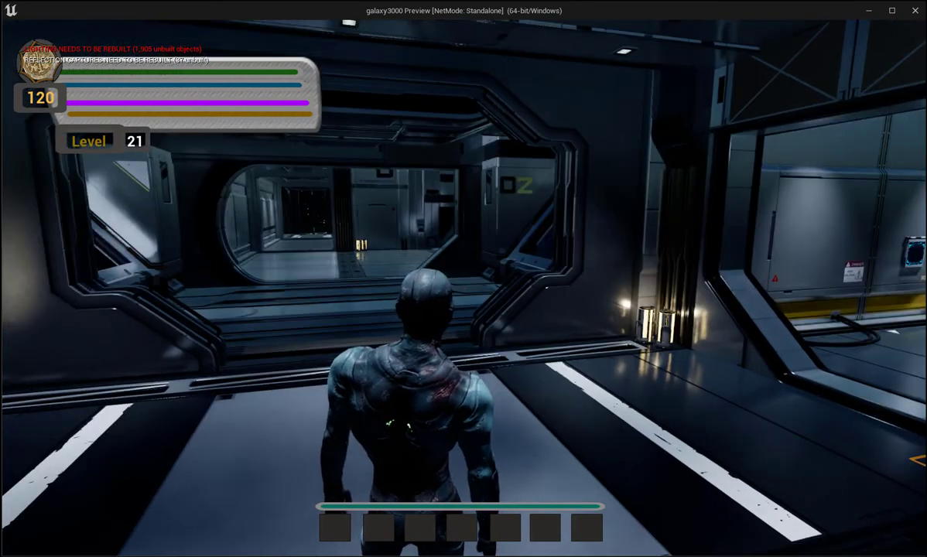
pyautogui.press('w')
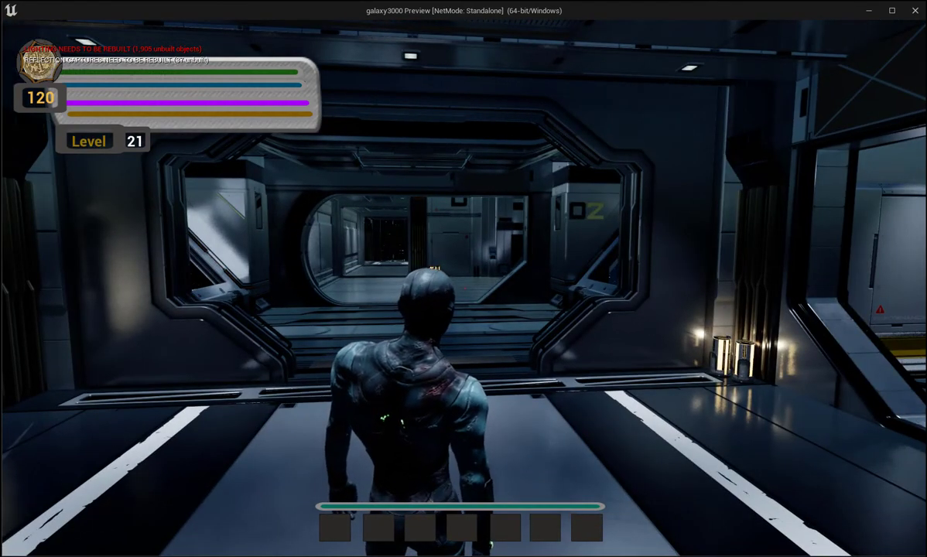
pyautogui.press('w')
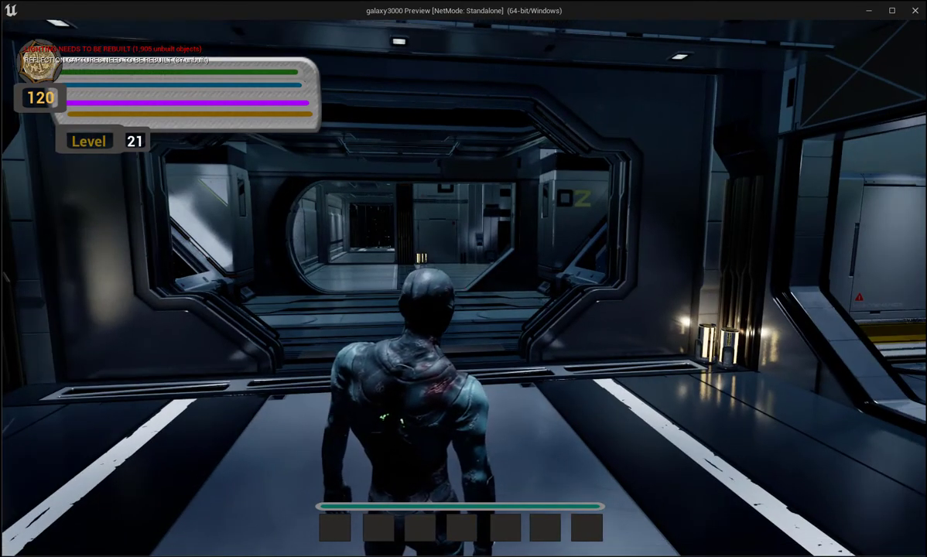